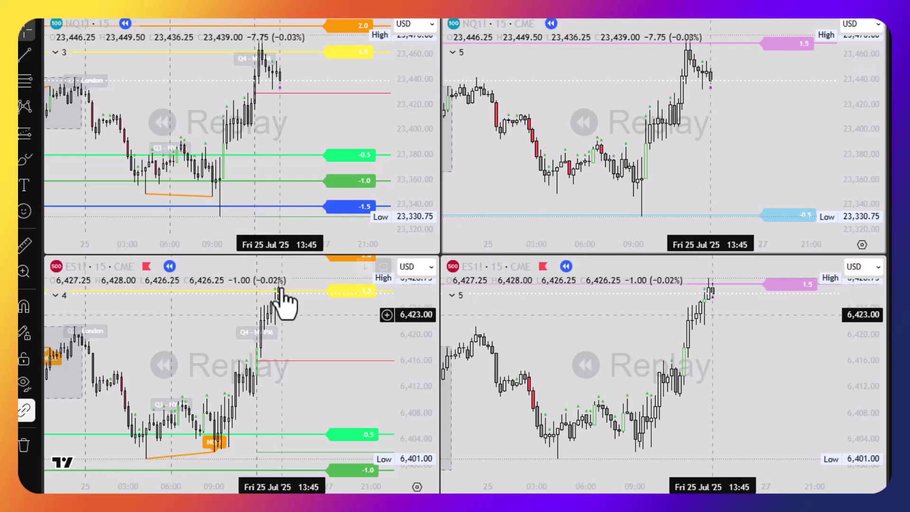
Review Friday 25 July's price action on the 15-minute NQ and ES charts against the drawn projection levels
scroll(296, 120, "down", 2)
scroll(296, 120, "down", 3)
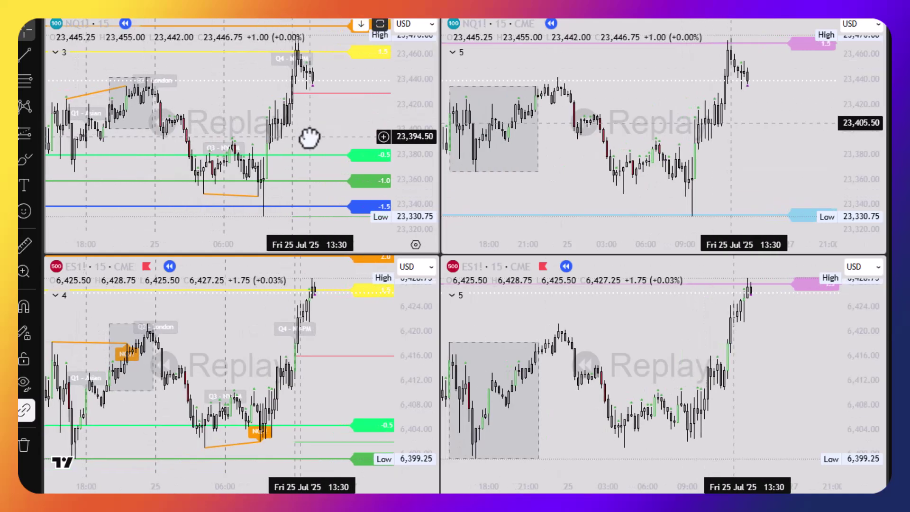
left_click_drag(315, 142, 316, 142)
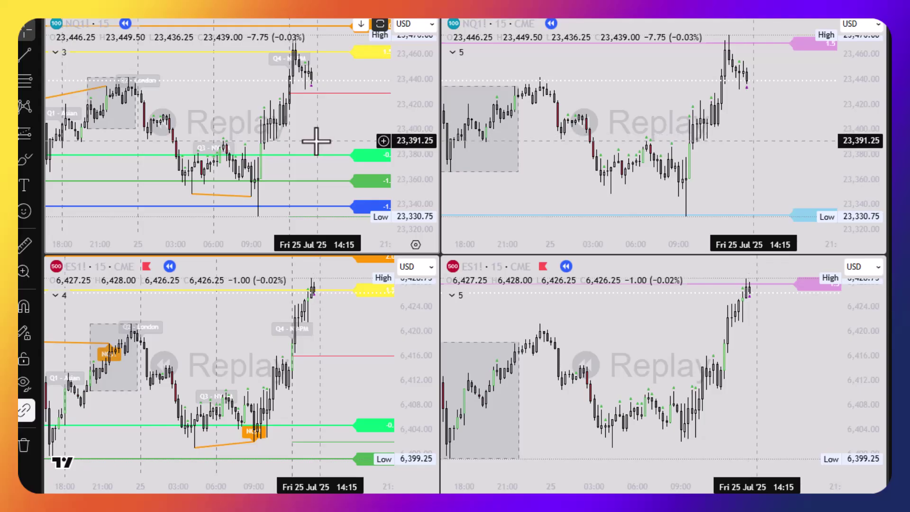
scroll(667, 197, "down", 2)
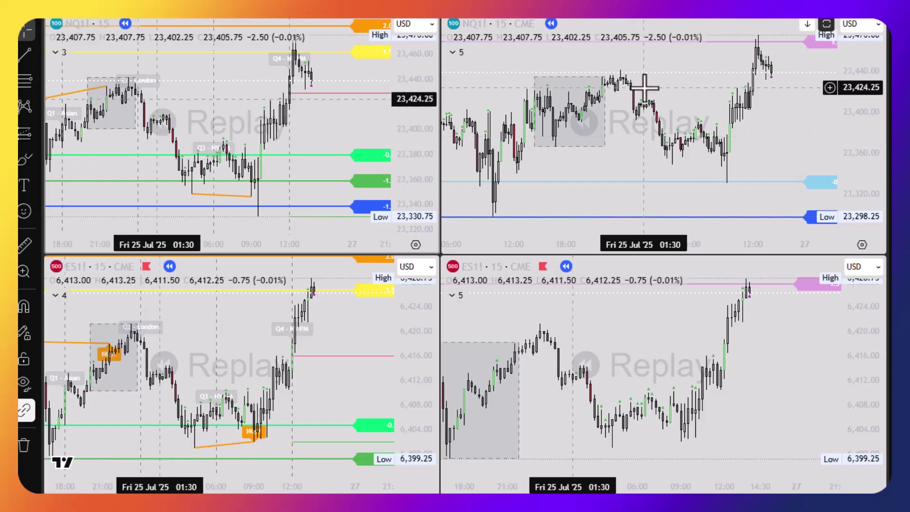
scroll(333, 115, "down", 2)
left_click_drag(328, 112, 291, 92)
scroll(329, 128, "up", 1)
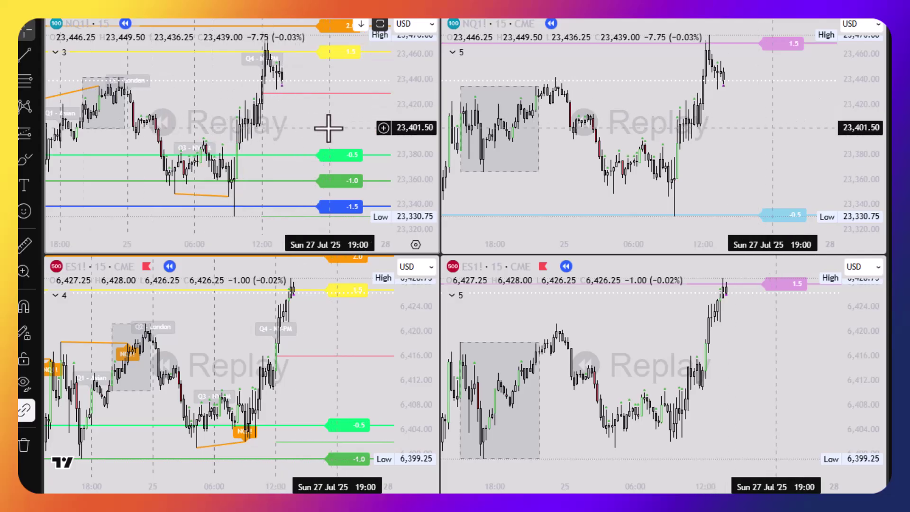
left_click_drag(330, 130, 336, 134)
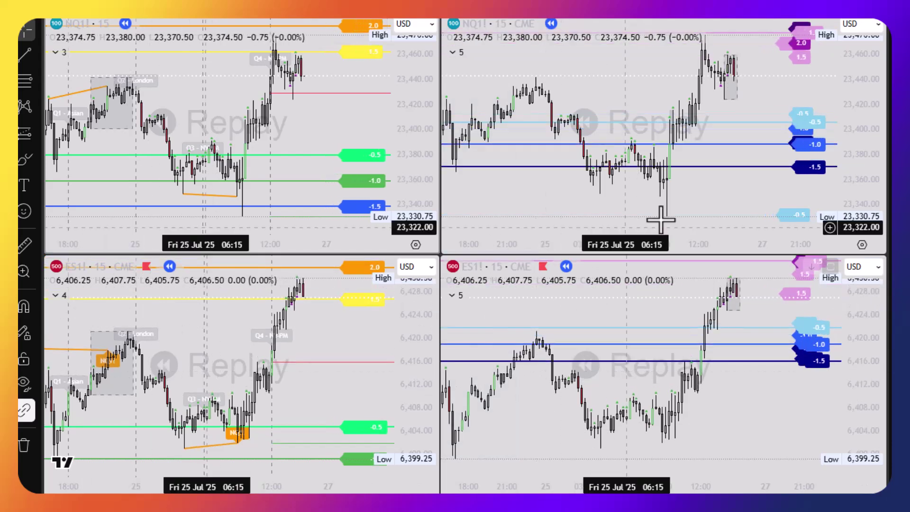
Examine the ES chart's shaded range and projection levels from Friday's close into the Sunday 27 July open
left_click_drag(758, 349, 717, 454)
left_click_drag(856, 327, 853, 297)
left_click_drag(818, 289, 823, 366)
scroll(823, 366, "up", 1)
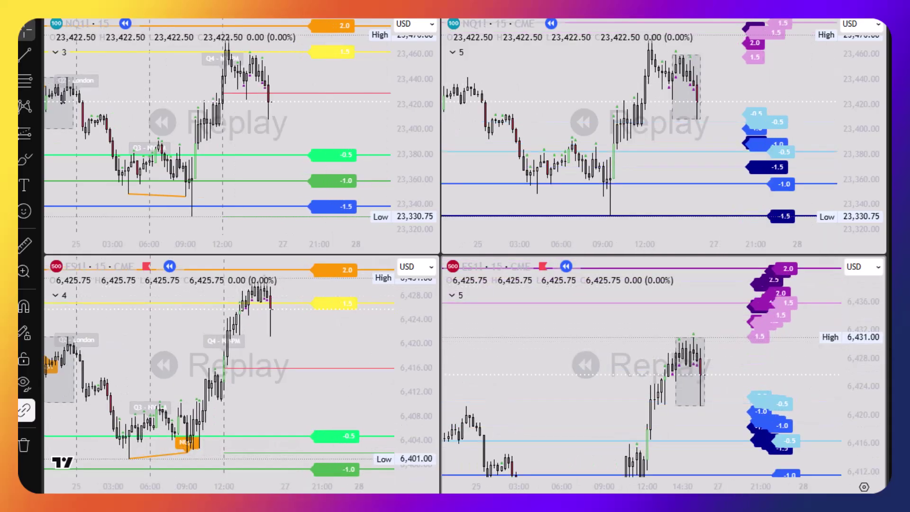
left_click_drag(775, 376, 695, 381)
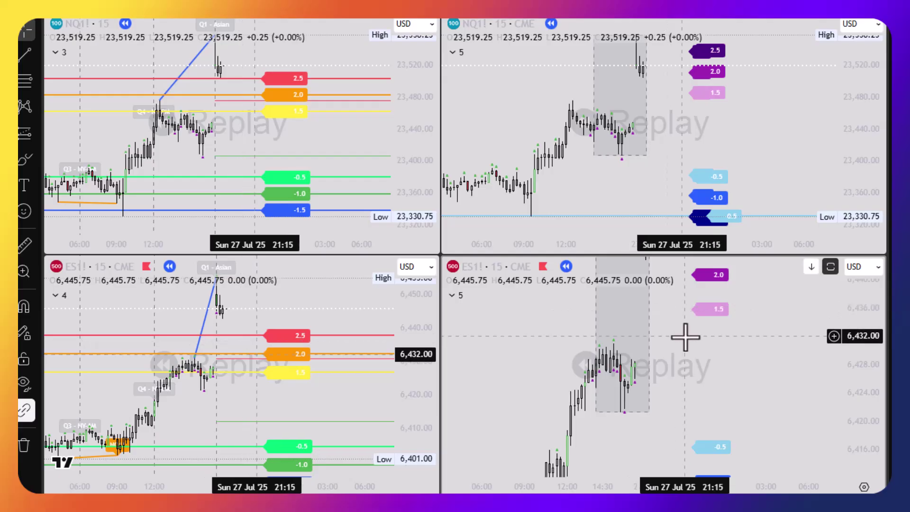
left_click_drag(687, 338, 744, 350)
scroll(743, 350, "up", 2)
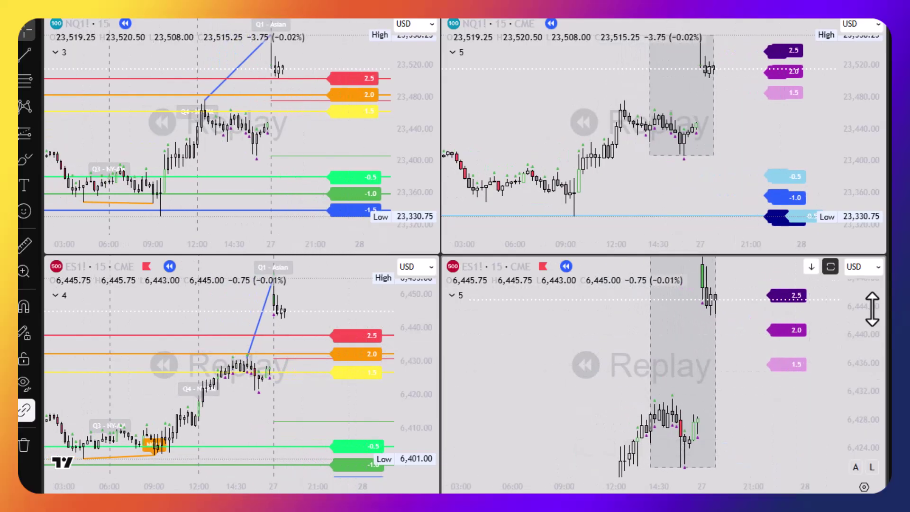
Compare the Sunday 27 July opening candles on NQ with the shaded range and the 1.5 to 2.5 projection levels
left_click_drag(744, 154, 759, 173)
left_click_drag(849, 47, 833, 98)
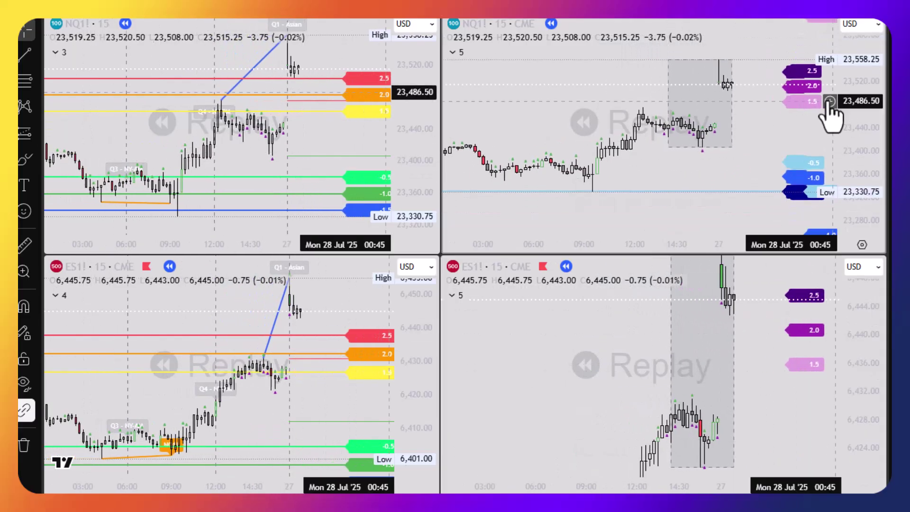
left_click_drag(747, 154, 749, 179)
scroll(739, 179, "up", 2)
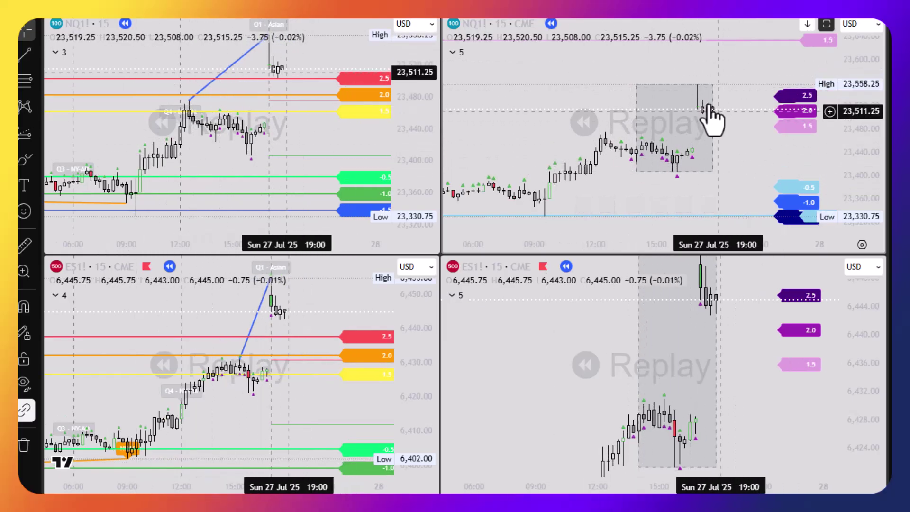
left_click_drag(309, 142, 319, 159)
scroll(311, 149, "up", 2)
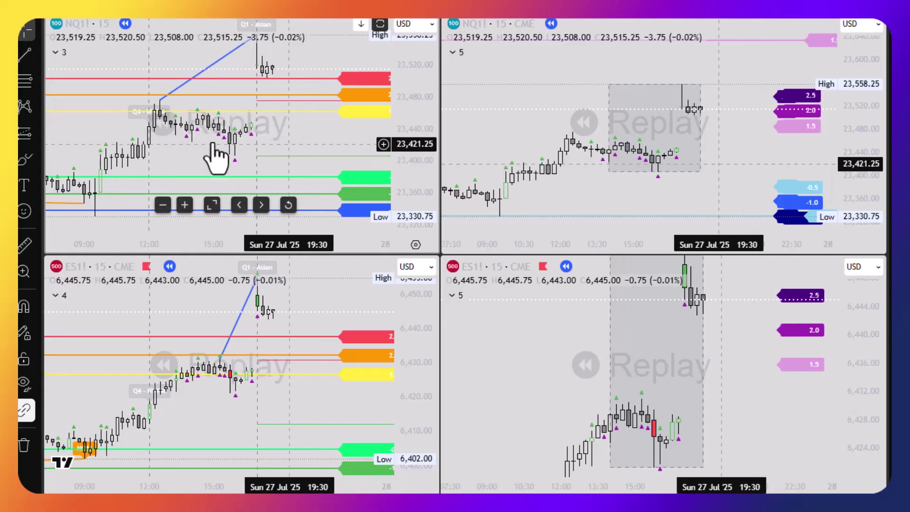
scroll(253, 177, "up", 1)
scroll(310, 133, "up", 3)
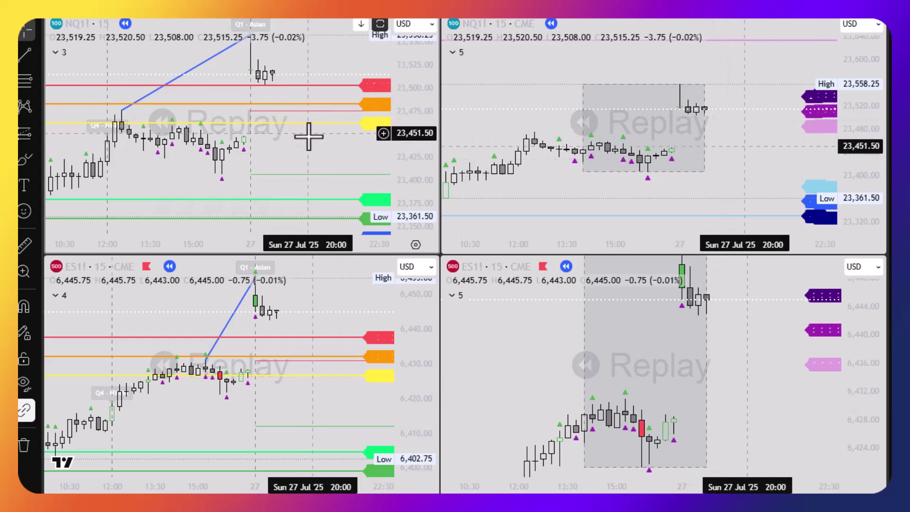
Inspect the ES projection levels from 2.5 down to -1.5 around the Sunday opening candles
left_click_drag(312, 297, 280, 400)
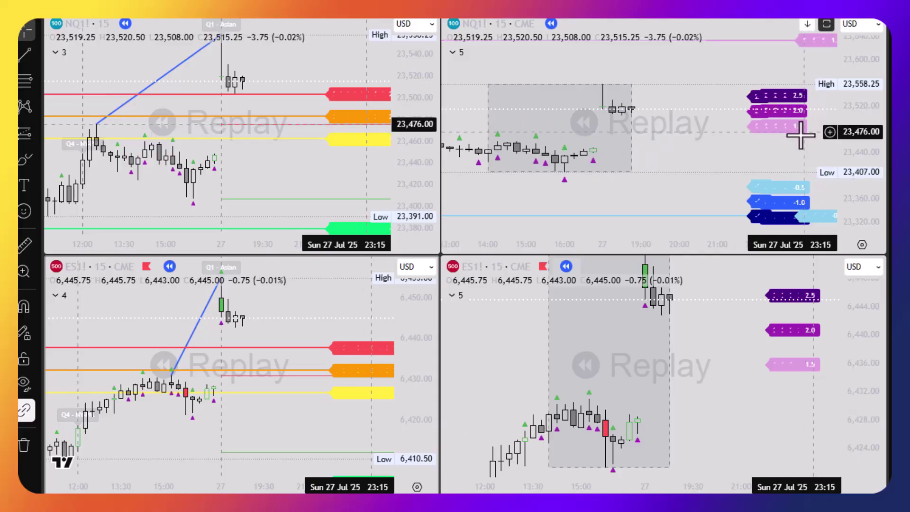
scroll(748, 175, "up", 3)
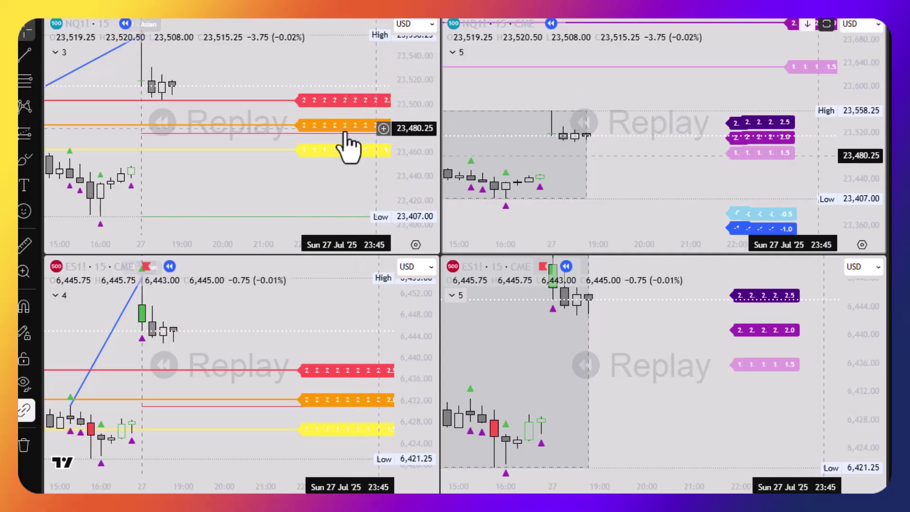
left_click_drag(317, 175, 287, 173)
left_click_drag(719, 441, 747, 296)
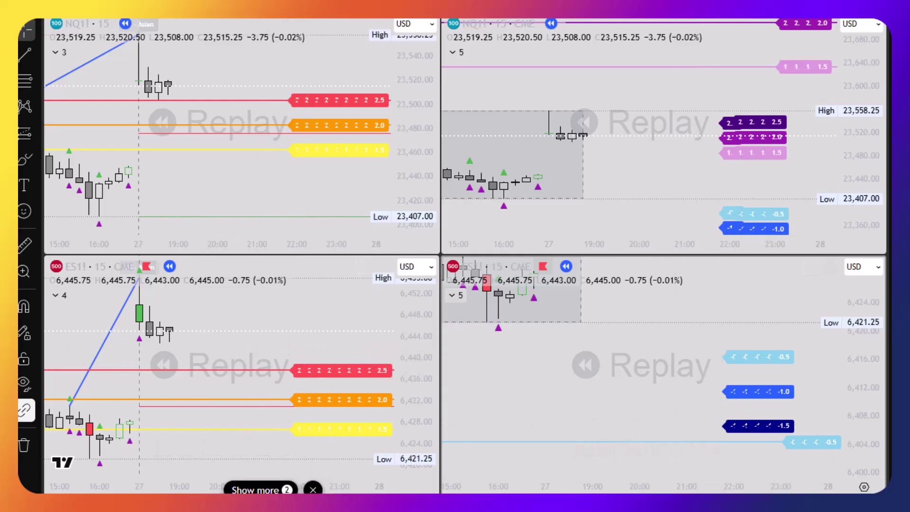
scroll(782, 309, "down", 3)
left_click_drag(783, 309, 805, 442)
left_click_drag(860, 379, 860, 428)
left_click_drag(791, 375, 737, 388)
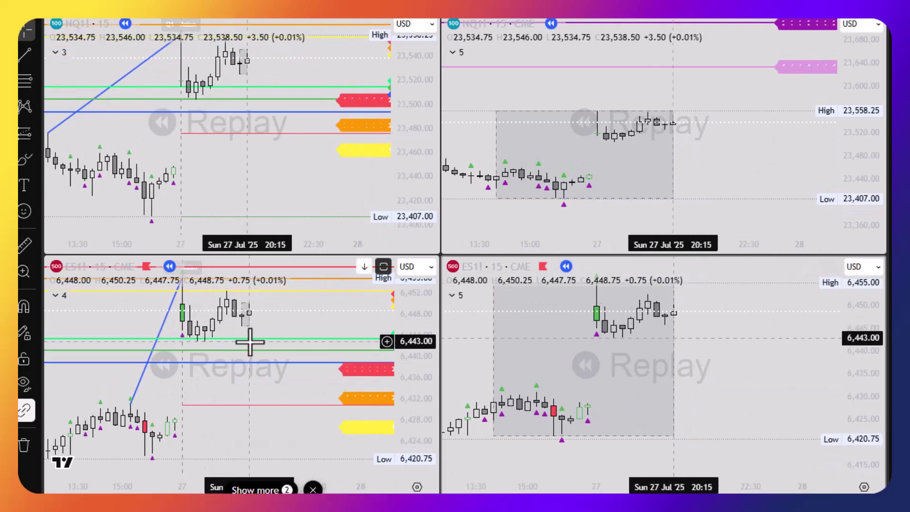
Examine the Sunday evening Asian session on ES and NQ against the shaded ranges and surrounding projection levels
scroll(289, 351, "up", 2)
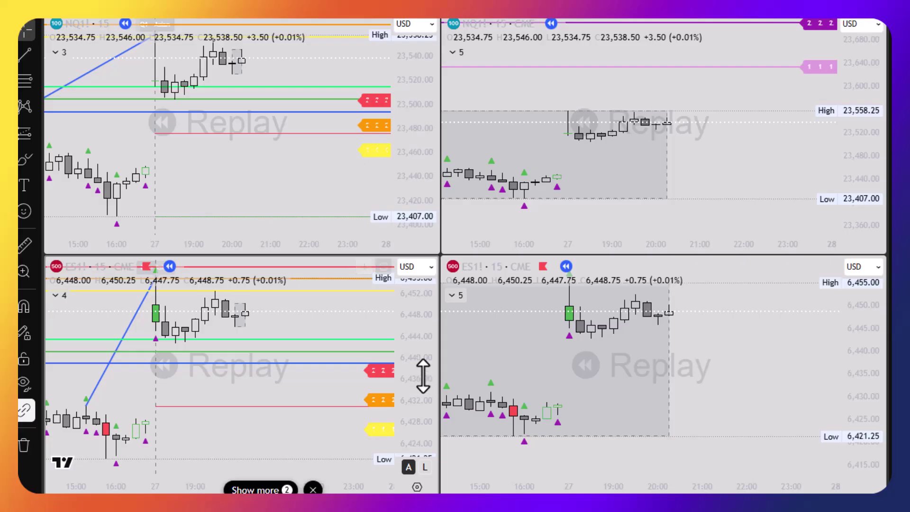
left_click_drag(424, 377, 423, 334)
left_click_drag(374, 292, 376, 347)
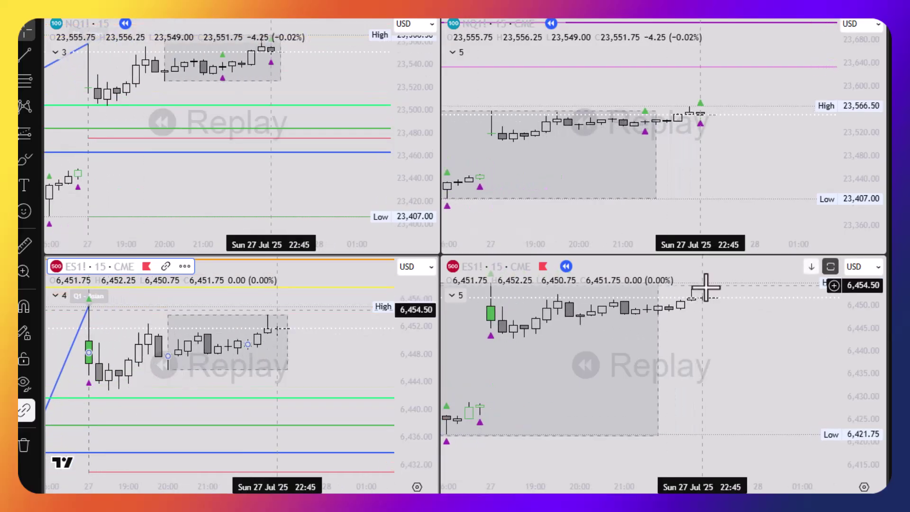
left_click_drag(752, 341, 774, 369)
left_click_drag(869, 329, 869, 460)
scroll(802, 413, "down", 3)
left_click_drag(789, 401, 719, 393)
left_click_drag(796, 145, 785, 126)
scroll(726, 181, "down", 3)
left_click_drag(856, 137, 856, 180)
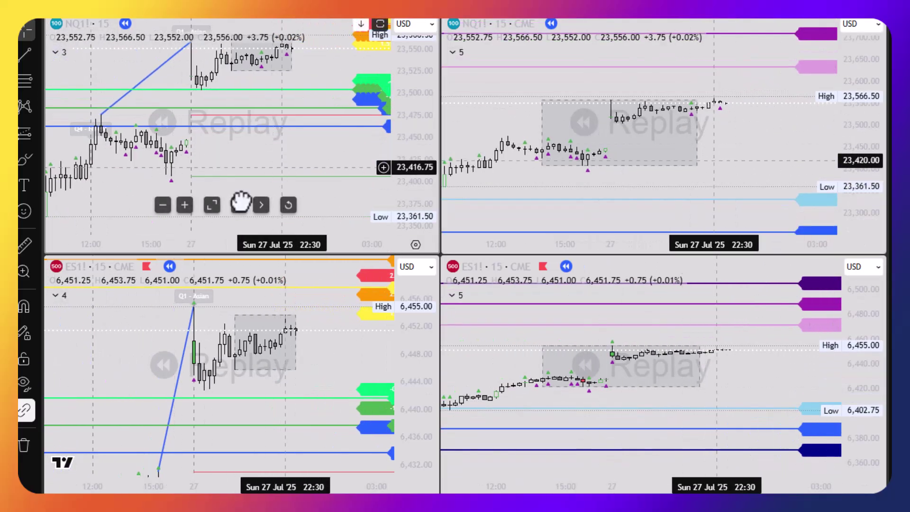
left_click_drag(280, 170, 226, 192)
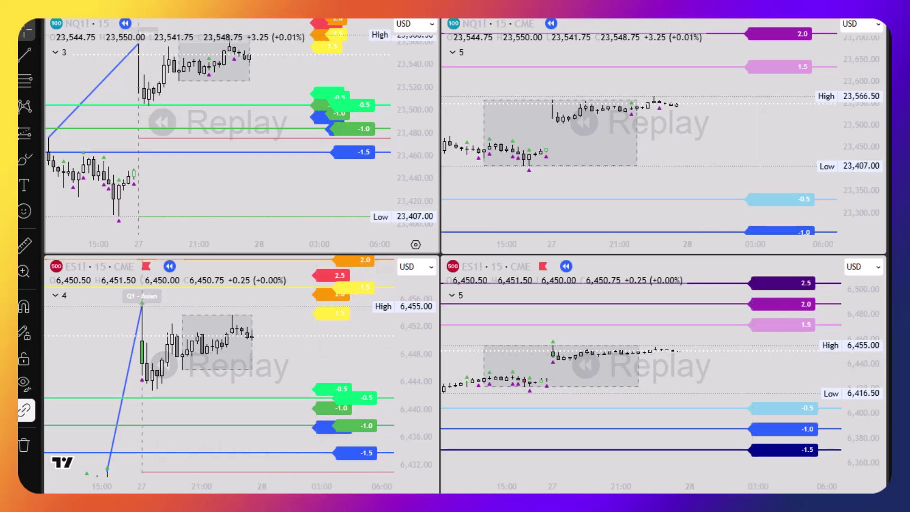
Check the ES session chart's 1.5 to 2.5 and -0.5 to -1.5 levels at the 28 July London session
left_click_drag(321, 366, 244, 384)
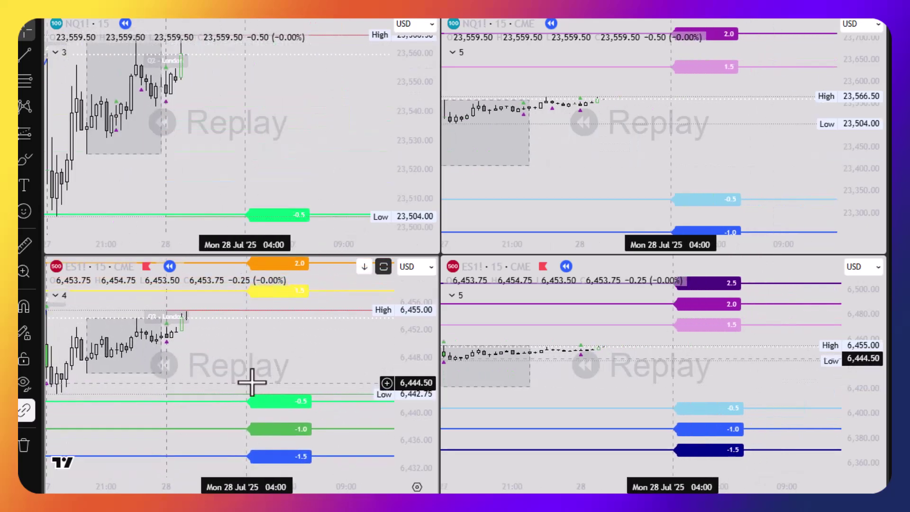
scroll(243, 385, "down", 3)
left_click_drag(429, 342, 421, 378)
left_click_drag(356, 350, 366, 374)
scroll(365, 373, "up", 1)
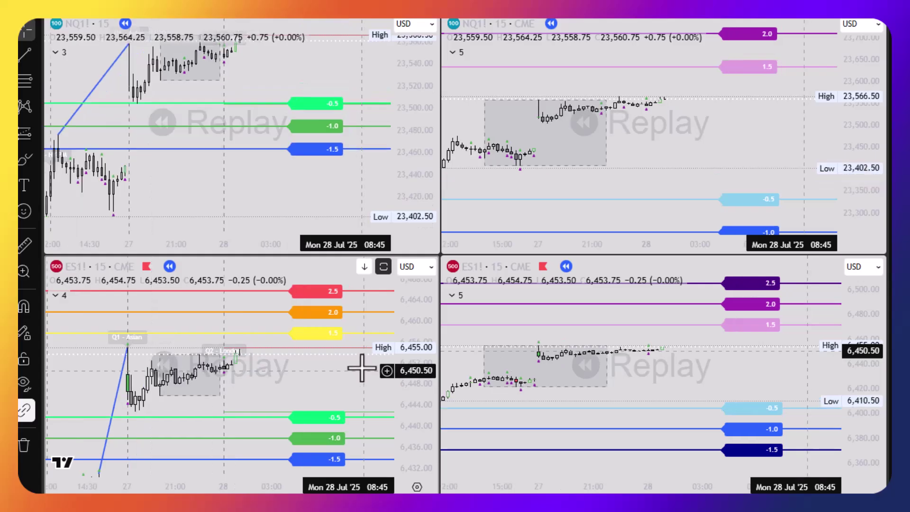
Examine both NQ charts' projection levels from -1.5 to 2.5 around the 28 July London session
left_click_drag(353, 171, 337, 198)
left_click_drag(418, 92, 418, 118)
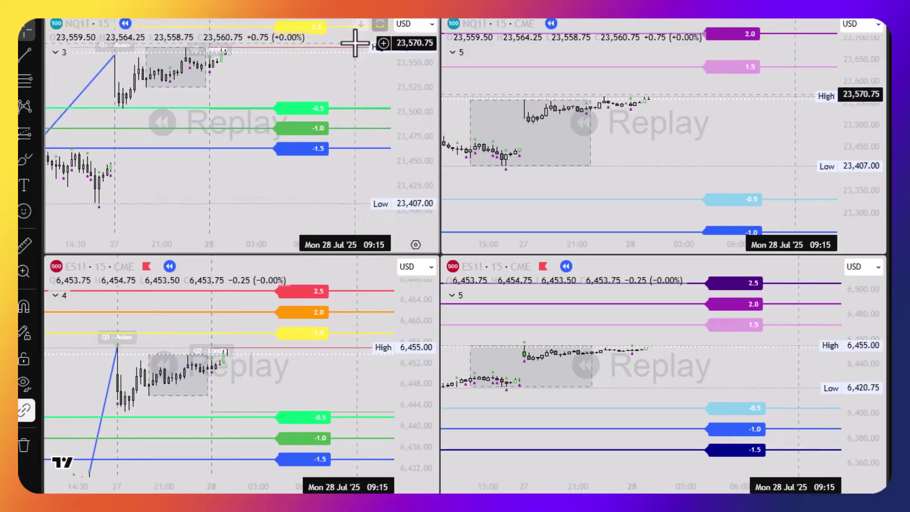
left_click_drag(359, 59, 362, 112)
scroll(305, 134, "up", 1)
left_click_drag(347, 157, 352, 155)
mouse_move(709, 166)
left_mouse_down()
mouse_move(720, 130)
mouse_move(720, 156)
left_mouse_up()
left_click_drag(872, 108, 871, 161)
scroll(789, 115, "down", 2)
left_click_drag(795, 133, 800, 149)
scroll(799, 145, "up", 1)
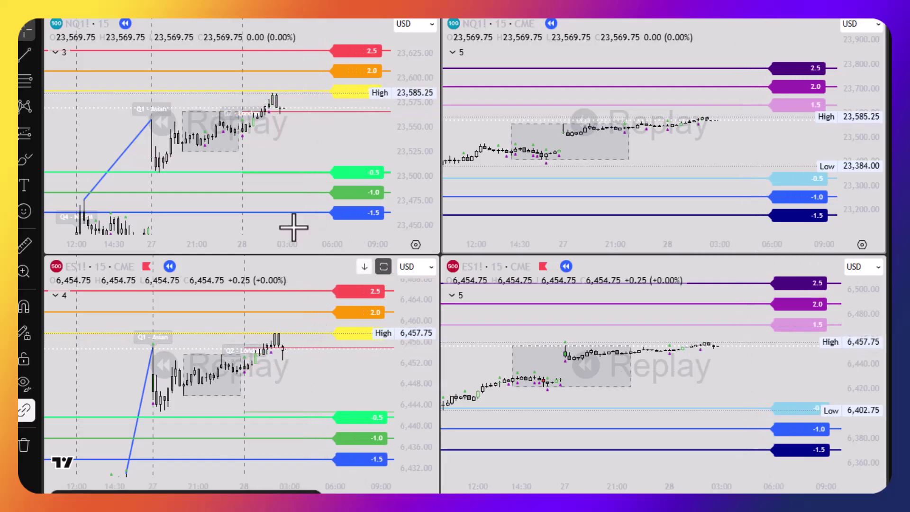
Follow Monday 28 July's price action from London to New York PM against the -0.5 to -1.5 levels on NQ and ES
left_click_drag(261, 135, 242, 119)
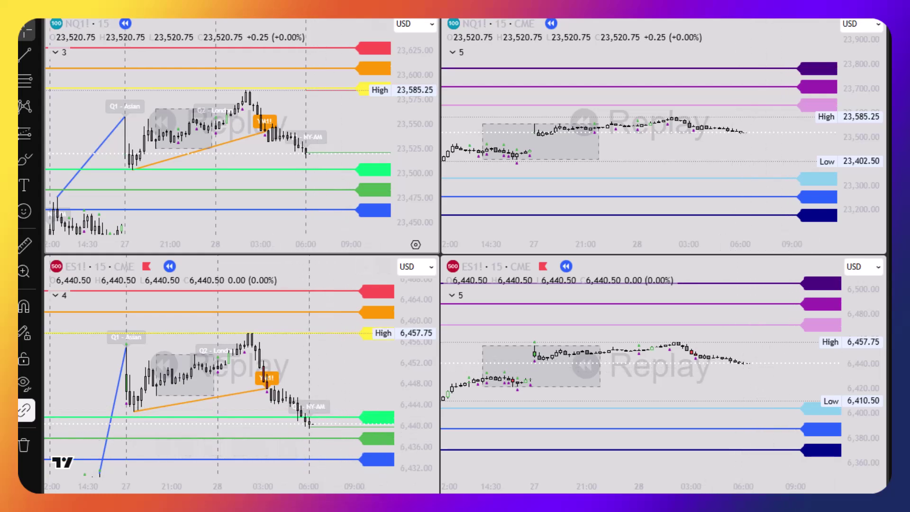
left_click_drag(333, 379, 283, 363)
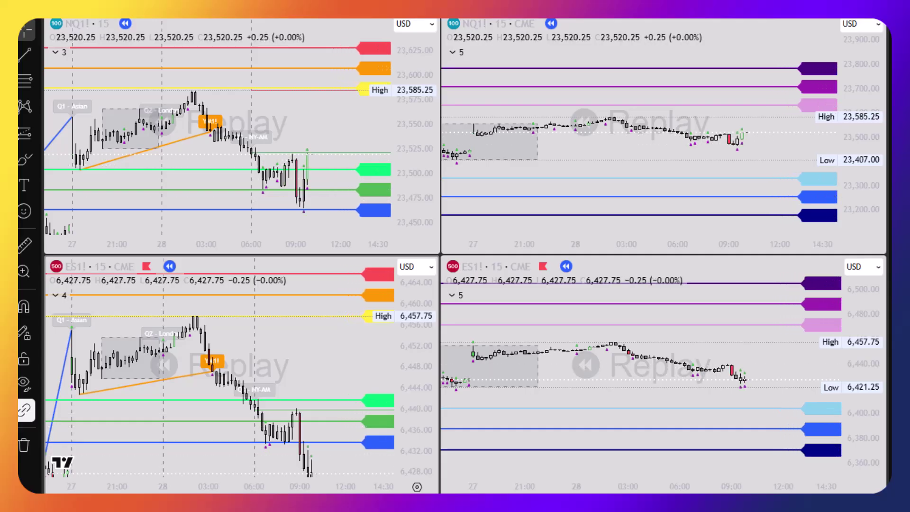
left_click_drag(306, 220, 305, 170)
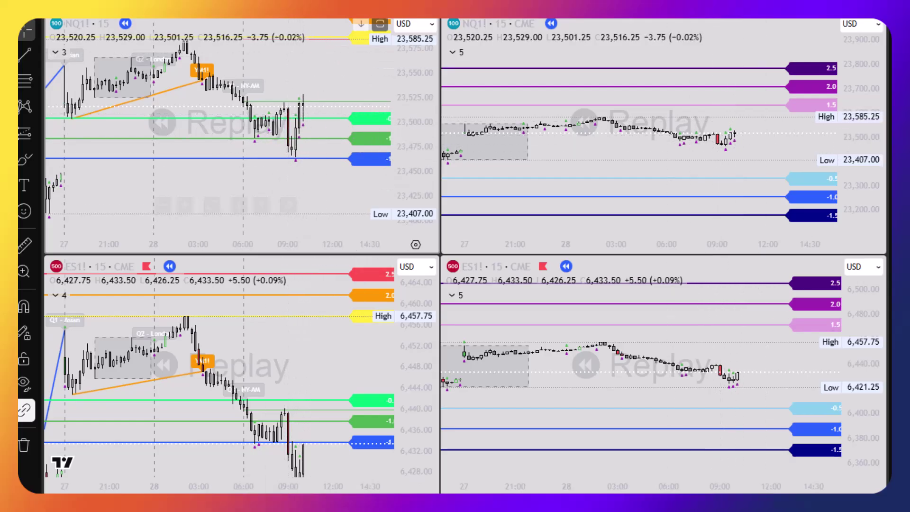
left_click_drag(320, 455, 331, 317)
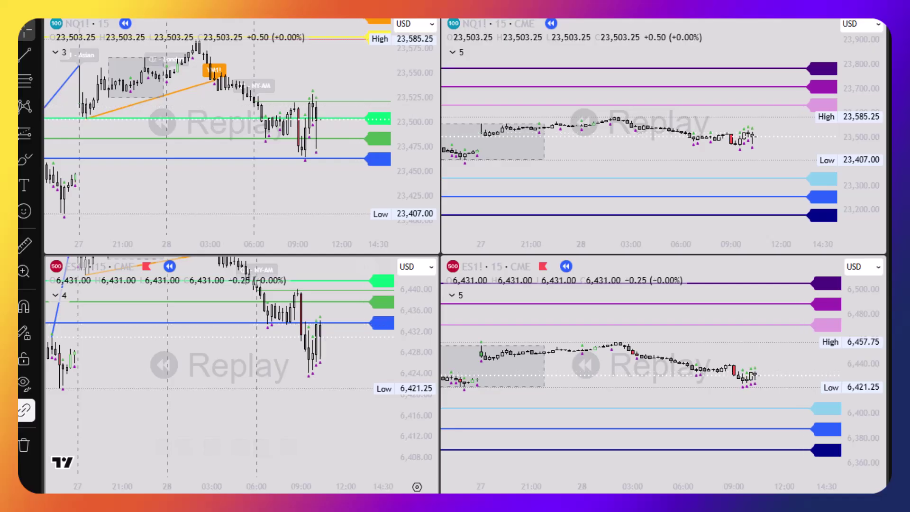
left_click_drag(331, 365, 270, 382)
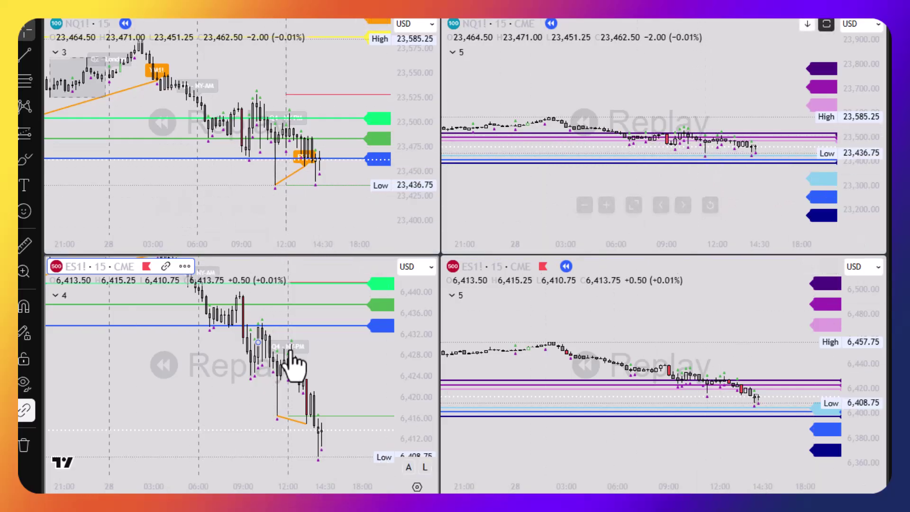
left_click_drag(349, 336, 349, 469)
scroll(347, 470, "down", 3)
left_click_drag(276, 380, 252, 329)
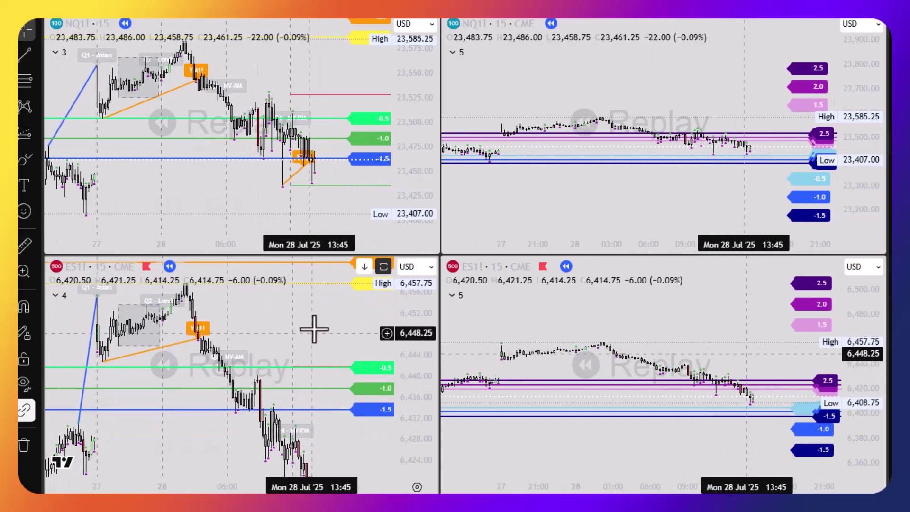
left_click_drag(374, 310, 337, 292)
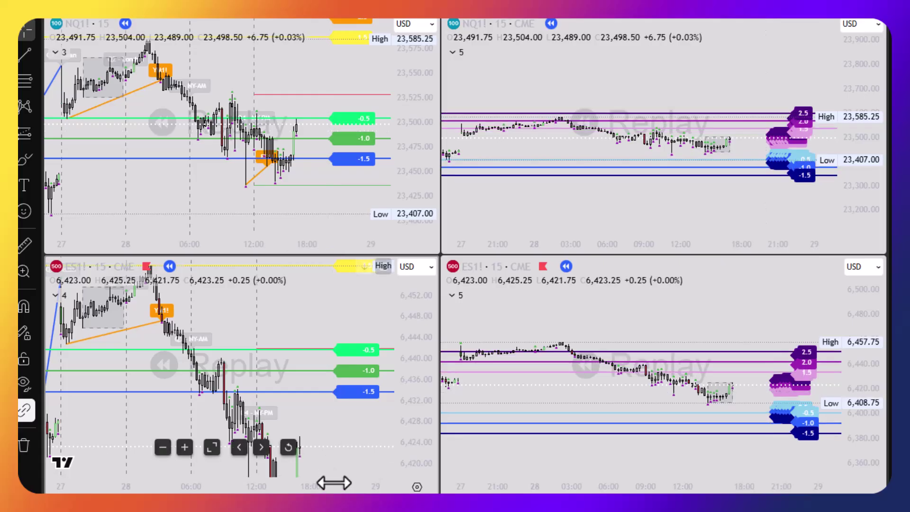
Inspect Monday evening's Asian session on both NQ charts against the new shaded ranges and their projection levels
left_click_drag(815, 184, 790, 153)
left_click_drag(861, 155, 861, 35)
left_click_drag(785, 102, 793, 122)
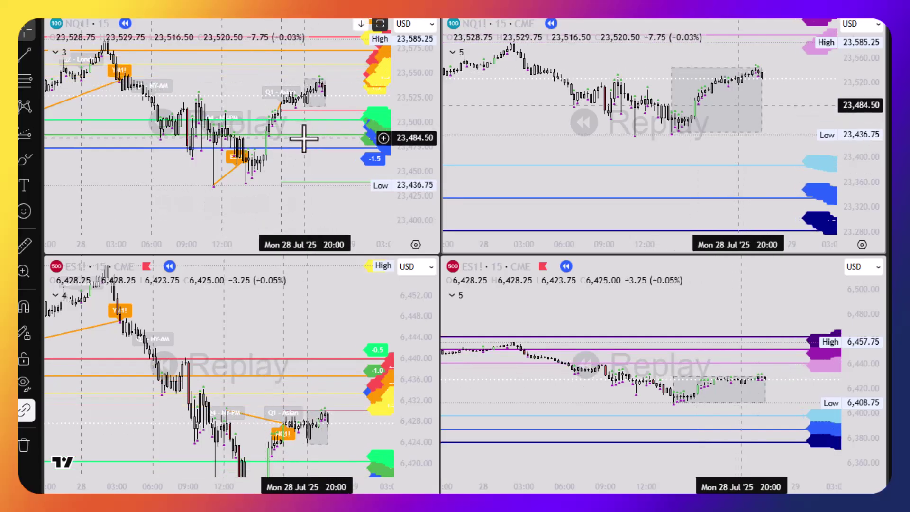
left_click(290, 208)
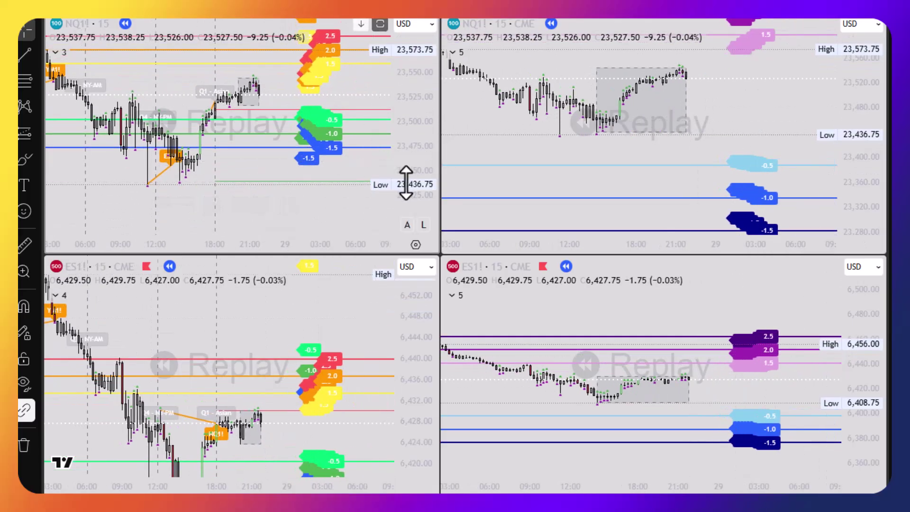
left_click_drag(405, 182, 406, 157)
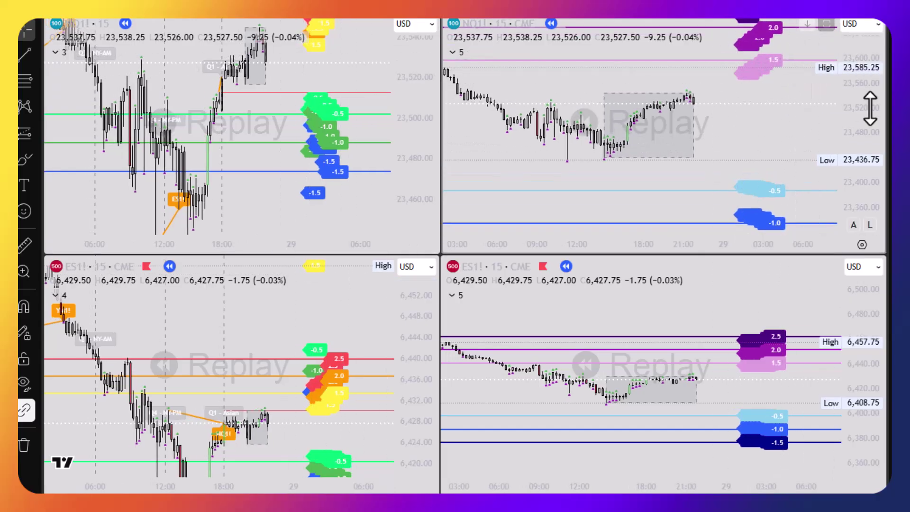
left_click_drag(871, 108, 833, 157)
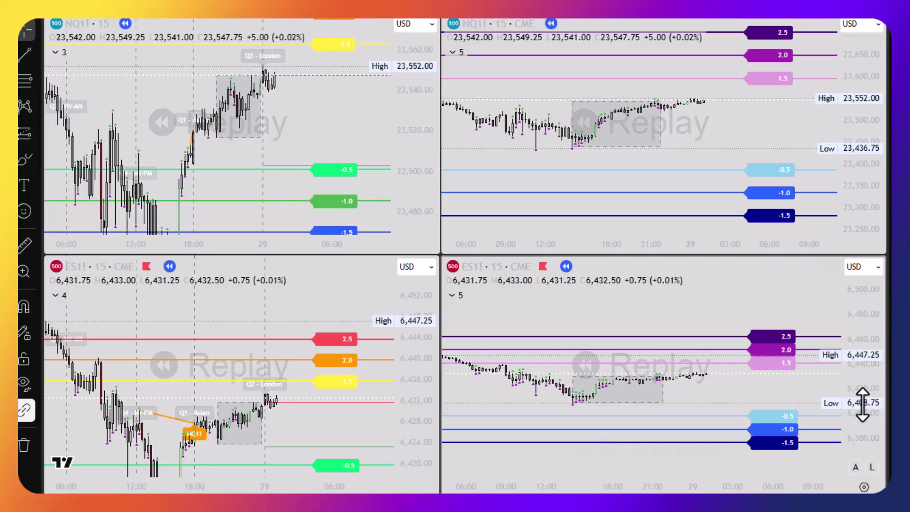
Follow the 29 July London session on NQ and ES against the shaded ranges and the 1.5 to 2.5 projection levels
left_click_drag(863, 404, 860, 354)
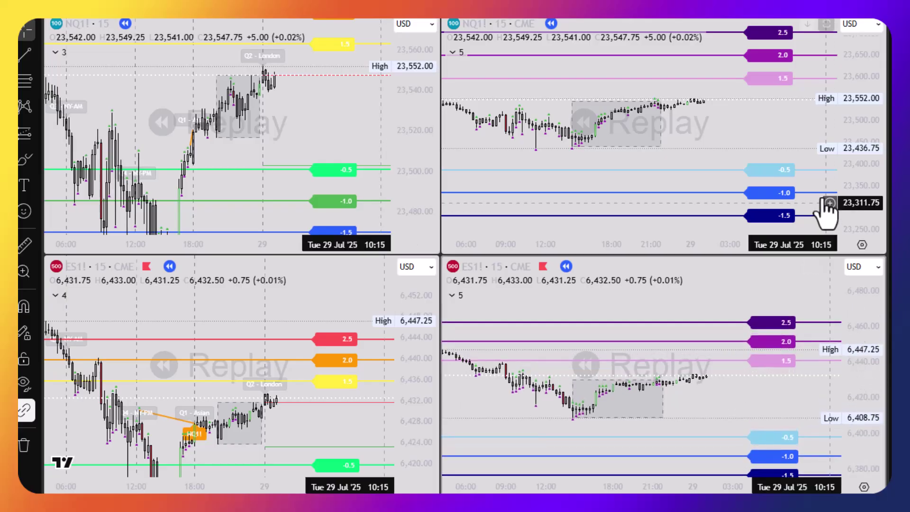
left_click_drag(845, 167, 843, 108)
left_click_drag(769, 113, 787, 138)
left_click_drag(317, 121, 263, 153)
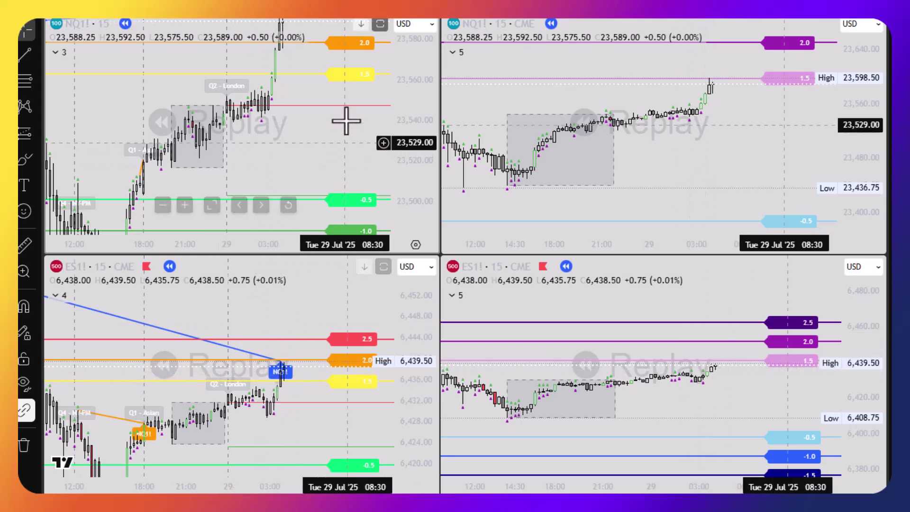
left_click_drag(342, 142, 357, 162)
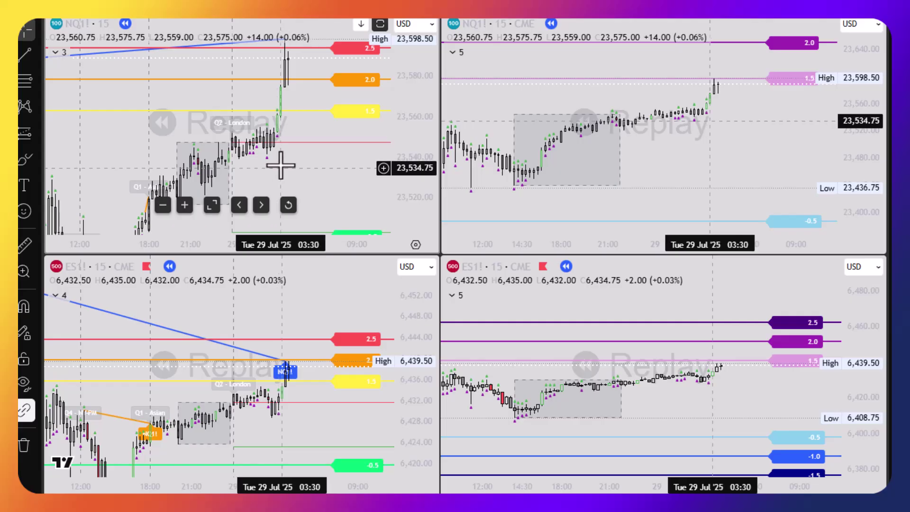
left_click_drag(725, 162, 675, 188)
scroll(760, 179, "down", 2)
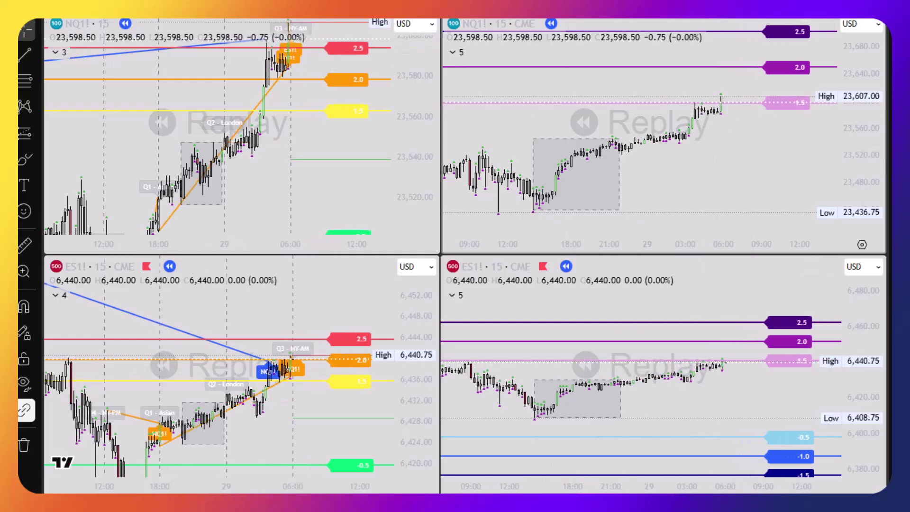
Follow the 29 July New York AM session on NQ and ES against projection levels from 2.5 to -1.5
left_click_drag(341, 187, 349, 217)
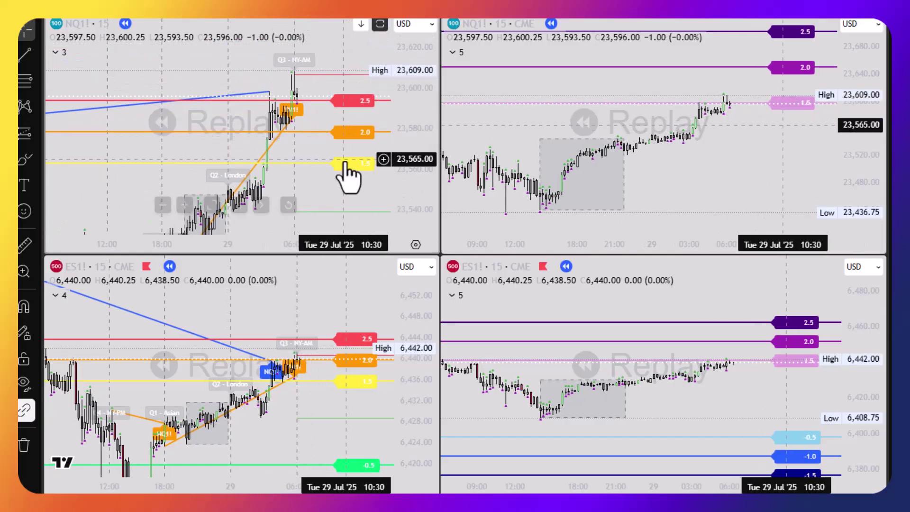
left_click_drag(347, 191, 339, 177)
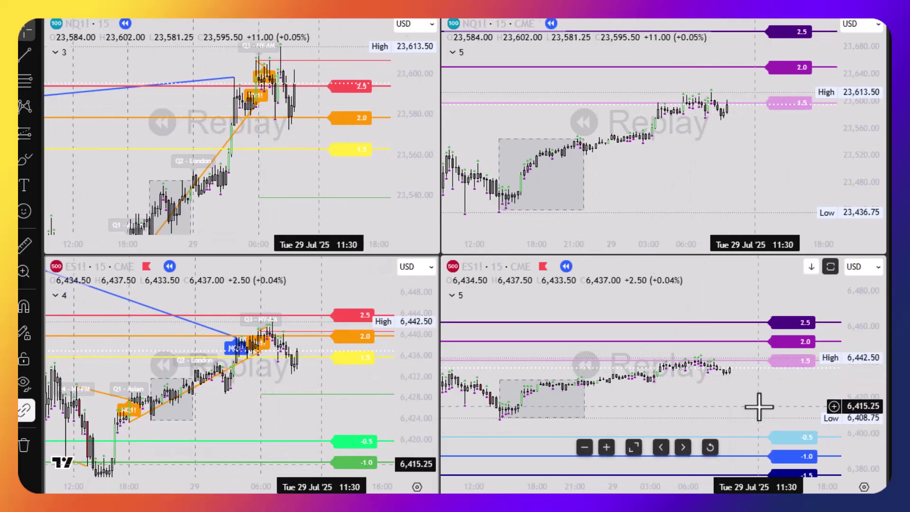
left_click_drag(868, 407, 853, 354)
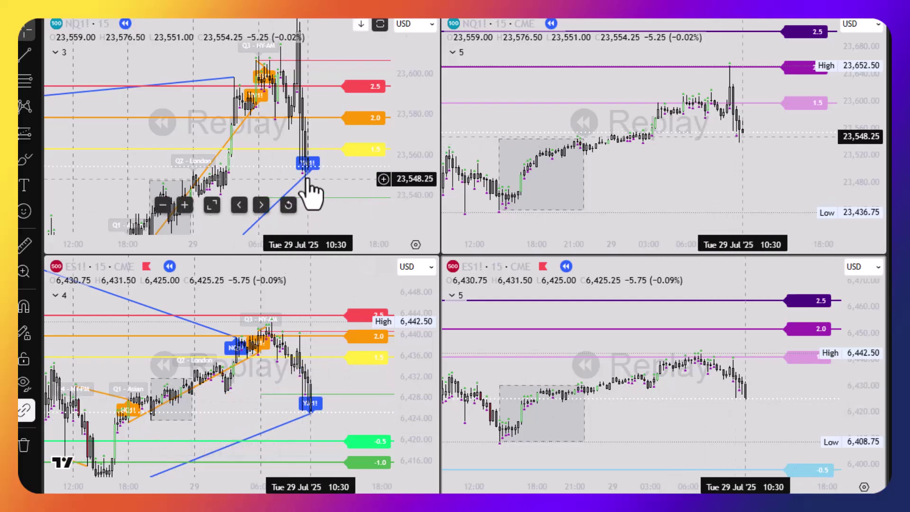
left_click_drag(332, 194, 325, 169)
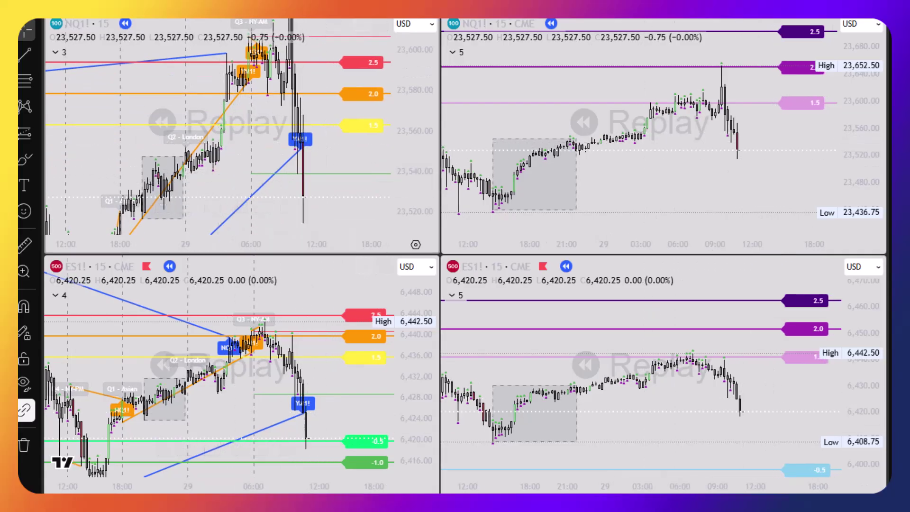
left_click_drag(395, 175, 395, 227)
left_click_drag(343, 167, 367, 136)
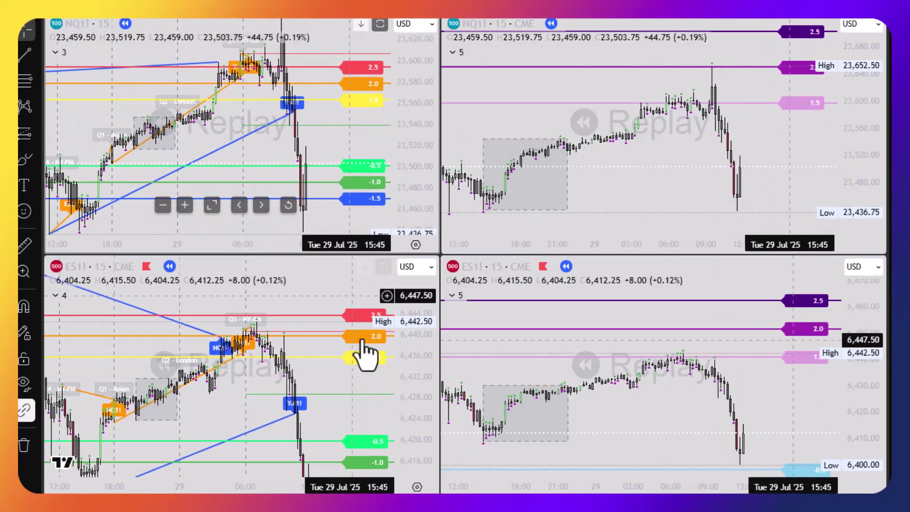
Examine the ES session chart through 29 July New York PM against the -0.5 to -1.5 levels
left_click_drag(399, 416, 401, 437)
mouse_move(356, 387)
left_mouse_down()
mouse_move(336, 325)
mouse_move(339, 353)
mouse_move(352, 354)
mouse_move(357, 370)
left_mouse_up()
scroll(351, 354, "down", 1)
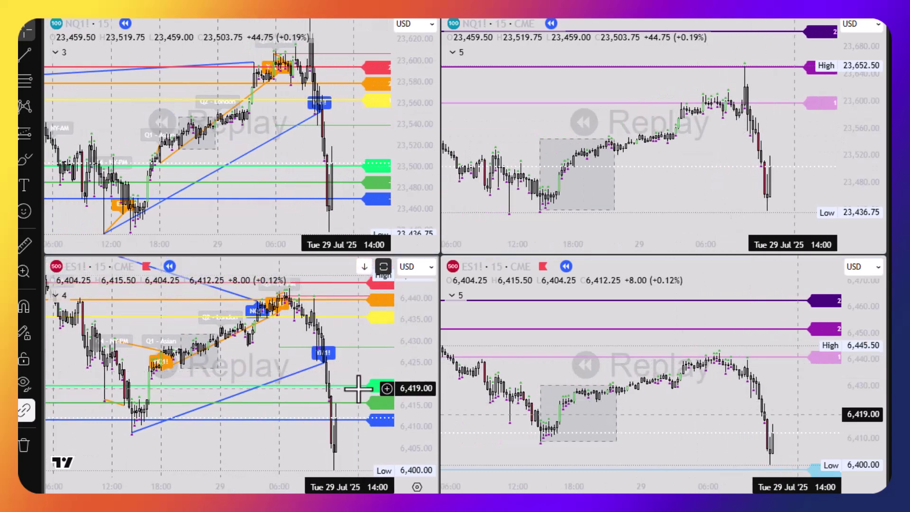
left_click_drag(360, 403, 301, 362)
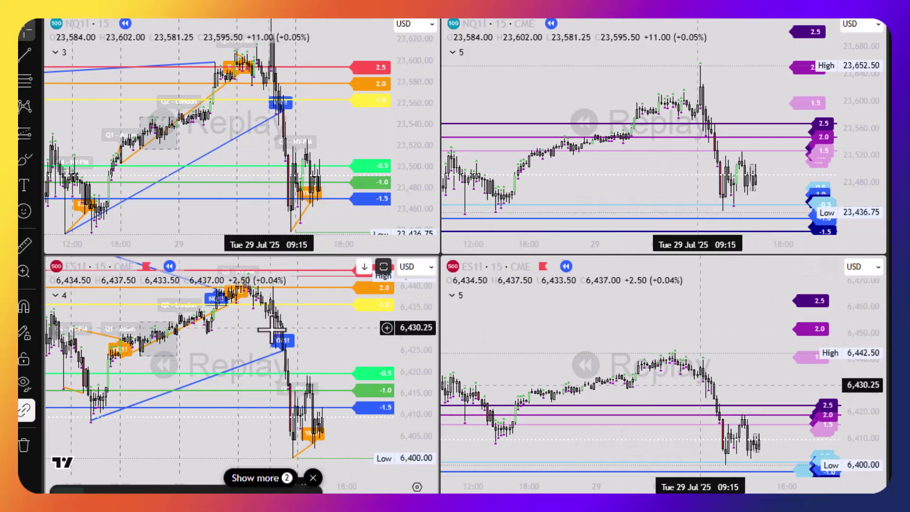
left_click(313, 478)
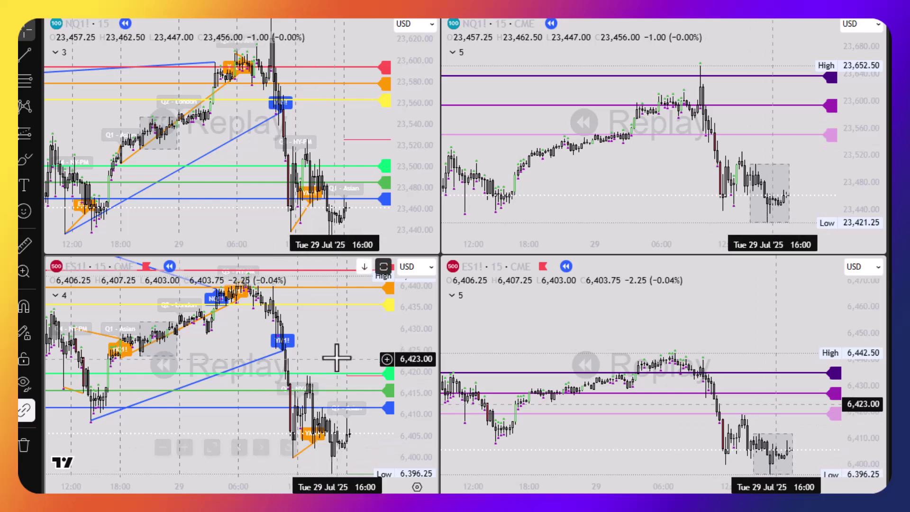
Inspect the 29 July evening Asian session and the 30 July London open against the new shaded ranges and their projection levels
left_click_drag(331, 356, 300, 347)
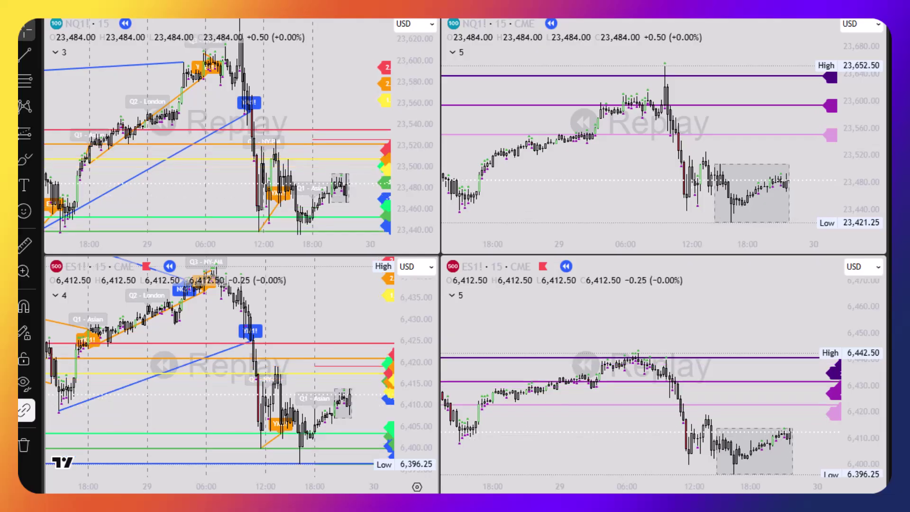
left_click_drag(759, 434, 699, 358)
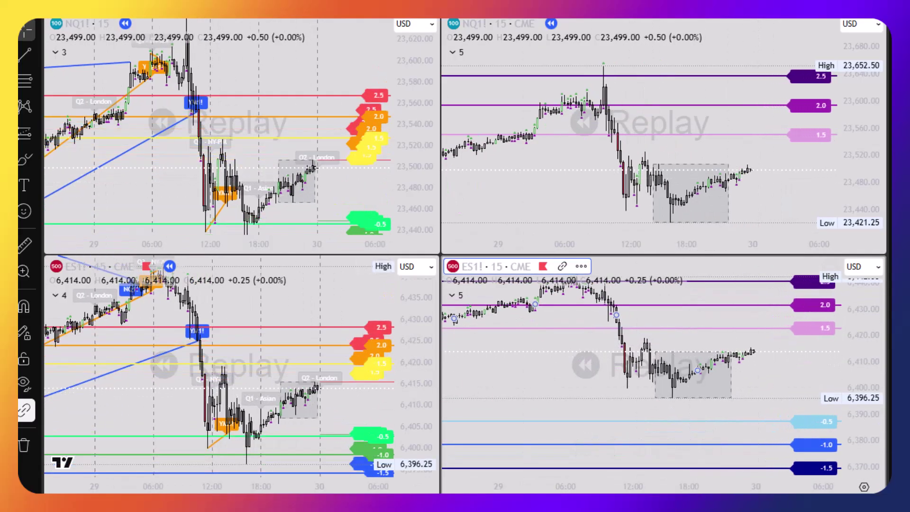
left_click_drag(315, 197, 187, 137)
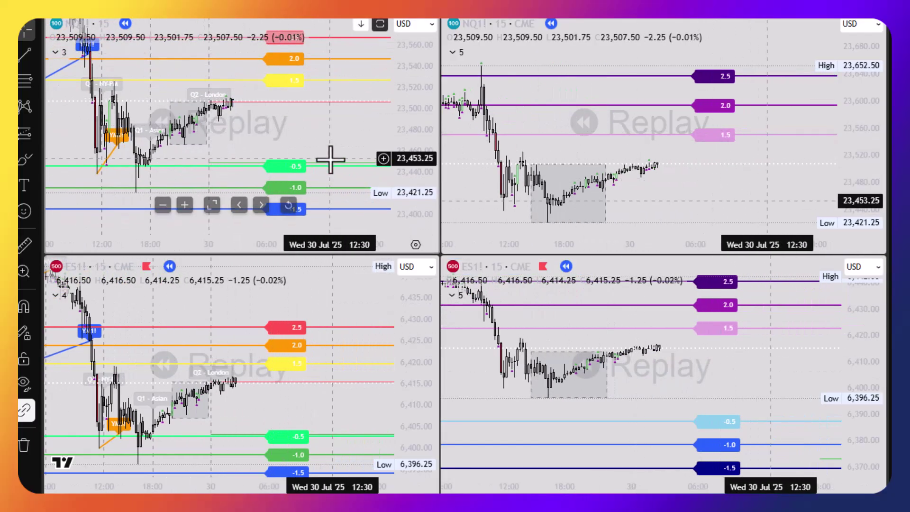
left_click_drag(744, 162, 762, 110)
left_click_drag(866, 122, 866, 204)
left_click_drag(819, 142, 806, 125)
left_click_drag(855, 198, 856, 155)
left_click_drag(787, 92, 785, 120)
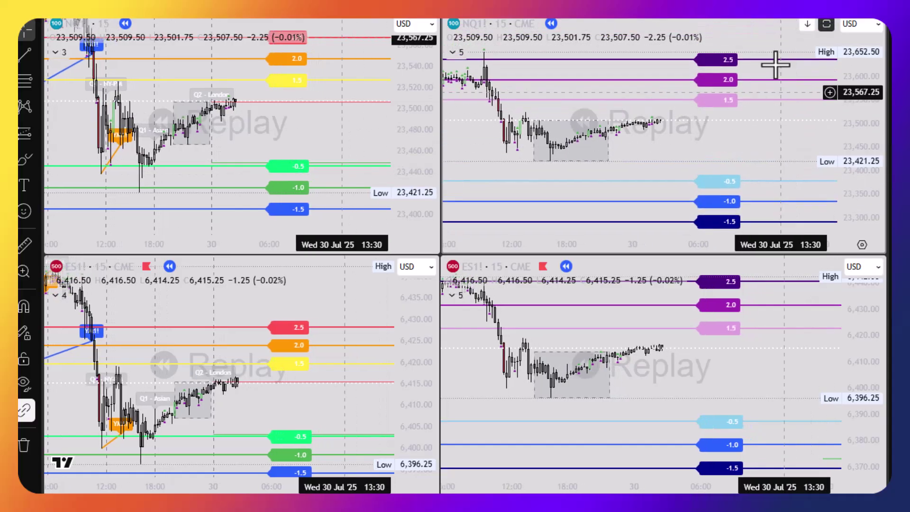
Replay 30 July from London through New York PM on NQ and ES, checking price against both sides' projection levels
mouse_move(325, 141)
left_mouse_down()
mouse_move(346, 162)
mouse_move(337, 148)
mouse_move(317, 149)
left_mouse_up()
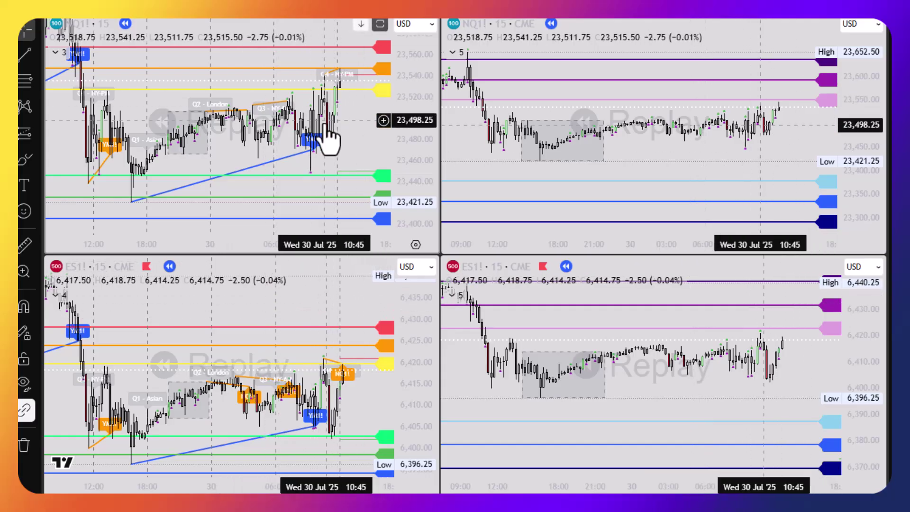
scroll(323, 128, "up", 3)
left_click_drag(322, 127, 265, 134)
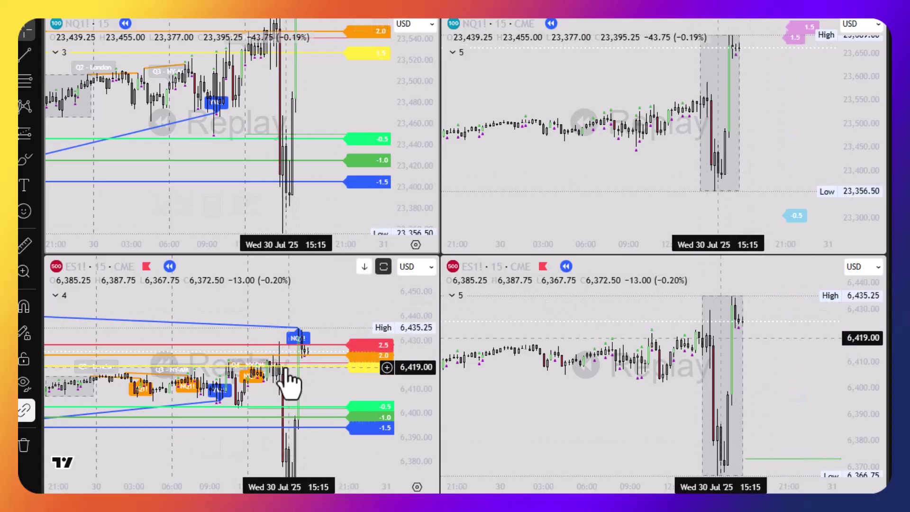
Examine the 30 July late-afternoon swing on the NQ session chart and the wider ES chart against their ranges
left_click_drag(400, 49, 375, 168)
left_click_drag(372, 128, 335, 138)
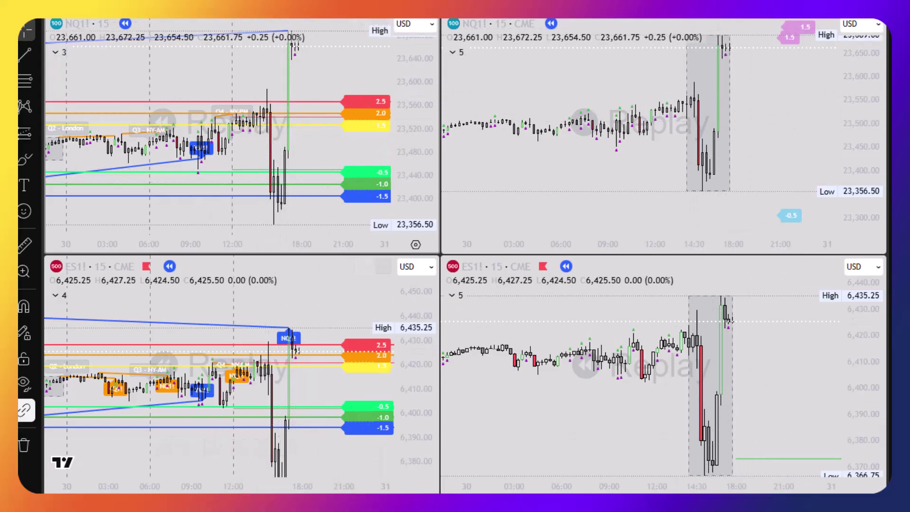
left_click_drag(883, 333, 883, 374)
left_click_drag(818, 394, 806, 371)
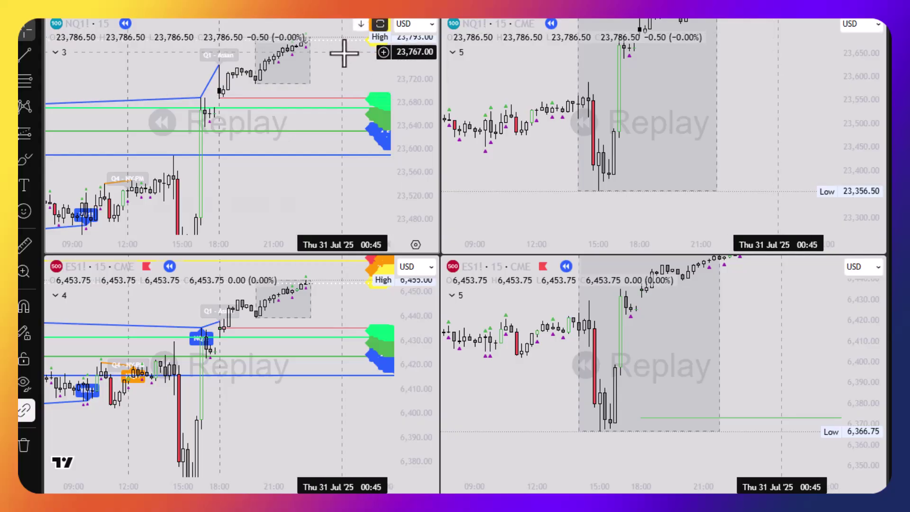
Check the 31 July London open on NQ against the Asian range and the wider range's 1.5 and 2.0 levels
left_click_drag(346, 51, 309, 112)
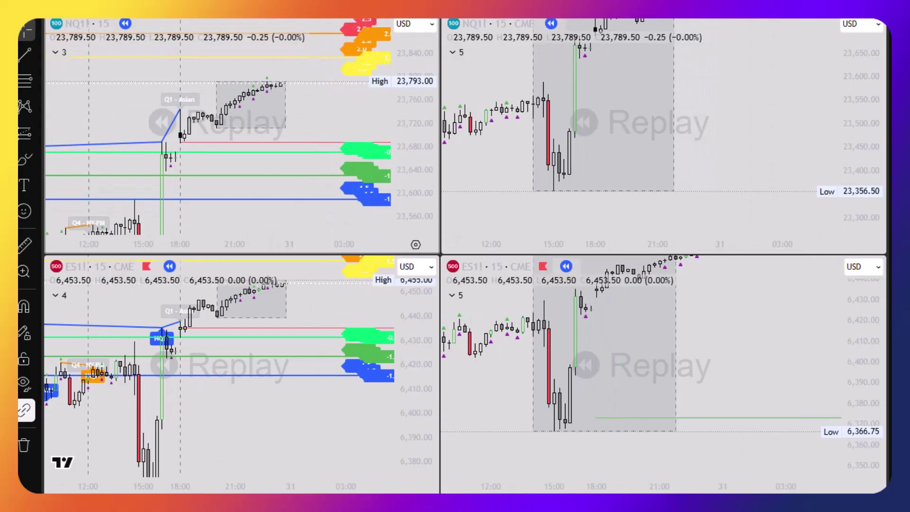
left_click_drag(319, 112, 286, 116)
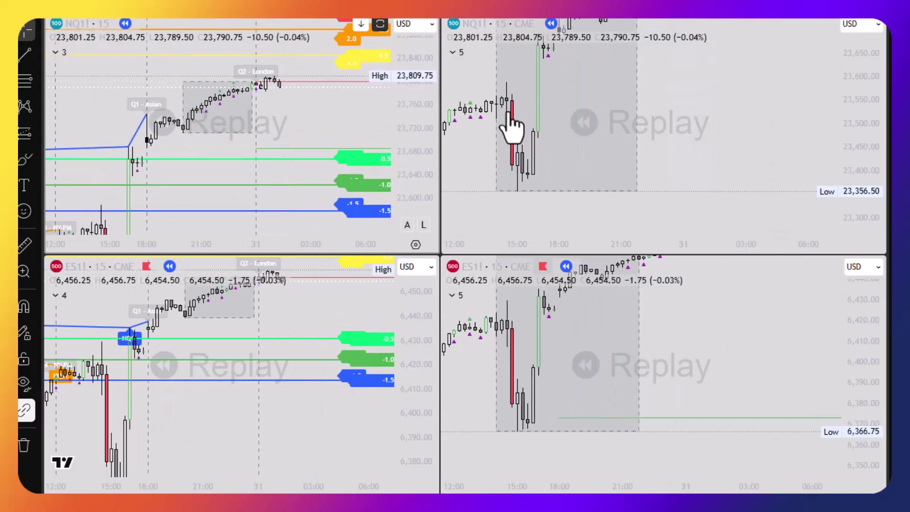
left_click_drag(865, 91, 866, 196)
left_click_drag(794, 122, 804, 198)
left_click_drag(858, 204, 855, 142)
left_click_drag(769, 186, 704, 165)
scroll(759, 109, "down", 1)
left_click_drag(771, 119, 735, 182)
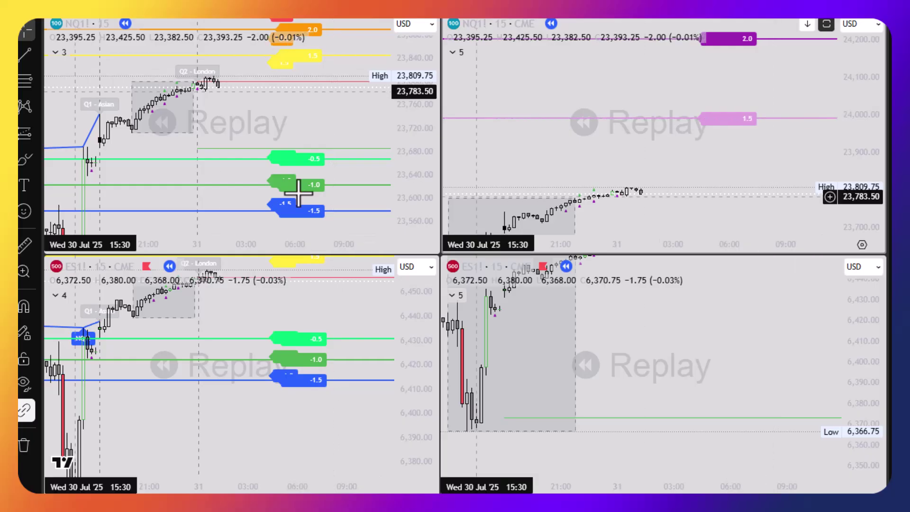
Follow the 31 July London session on the NQ session chart against the 1.5 and 2.0 levels
left_click_drag(319, 118, 329, 148)
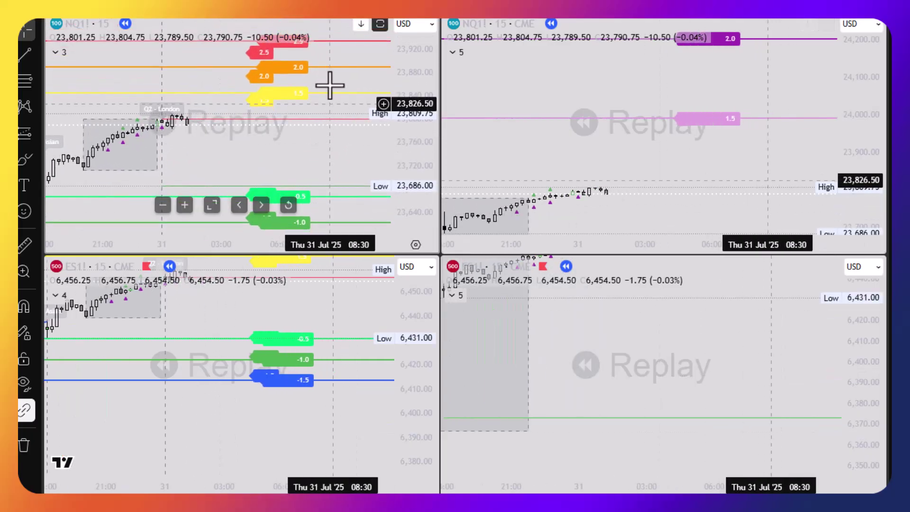
left_click_drag(425, 132, 423, 98)
left_click_drag(373, 127, 365, 148)
scroll(325, 177, "down", 2)
left_click_drag(331, 177, 391, 142)
left_click_drag(341, 162, 315, 136)
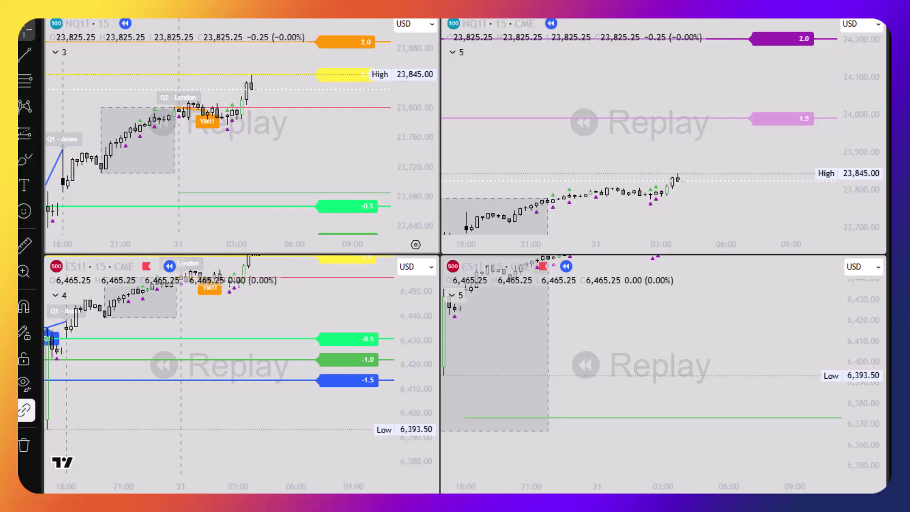
Compare the 31 July London high on the ES session chart with its 1.5 and 2.0 levels
left_click_drag(341, 179, 247, 144)
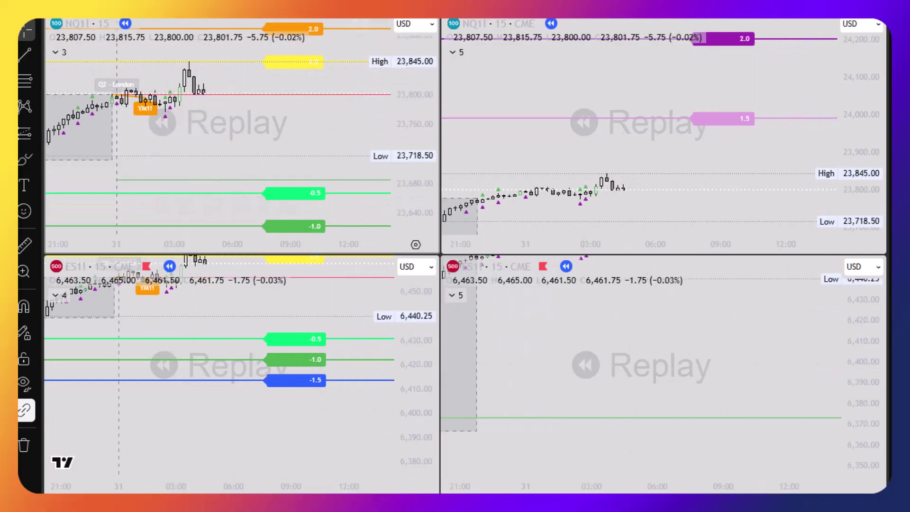
left_click_drag(353, 302, 368, 367)
left_click_drag(422, 391, 419, 321)
left_click_drag(295, 380, 295, 387)
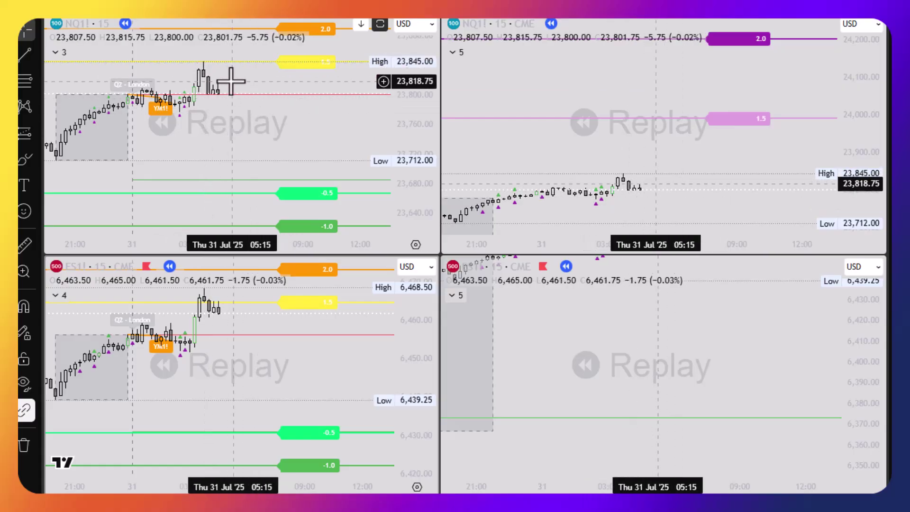
Replay the 31 July New York AM session on NQ and ES toward the -0.5 and -1.0 levels
scroll(662, 183, "down", 2)
left_click_drag(663, 186, 652, 157)
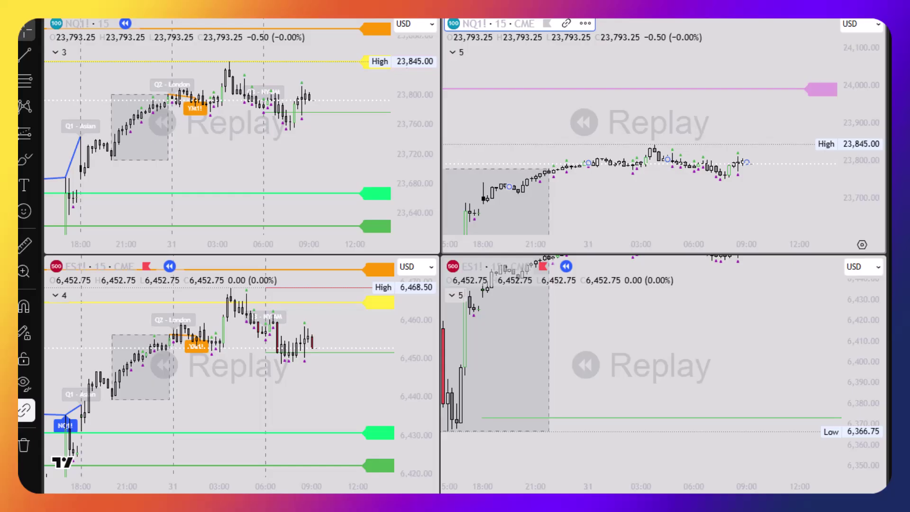
left_click_drag(346, 147, 322, 123)
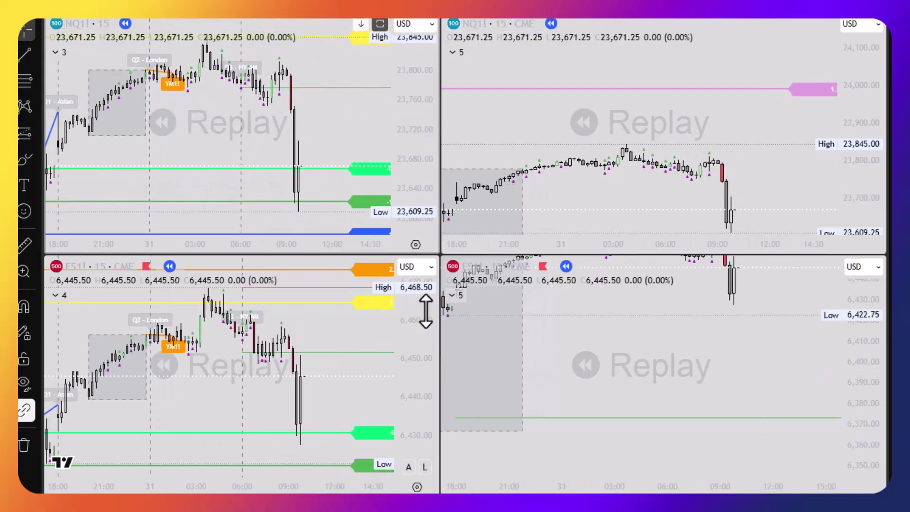
Examine the wider ES chart's 30 July shaded range and its -0.5 level against the 31 July New York AM move
scroll(787, 351, "down", 3)
left_click_drag(794, 351, 775, 363)
left_click_drag(868, 316, 850, 403)
left_click_drag(795, 365, 769, 360)
scroll(761, 352, "down", 2)
scroll(778, 374, "up", 1)
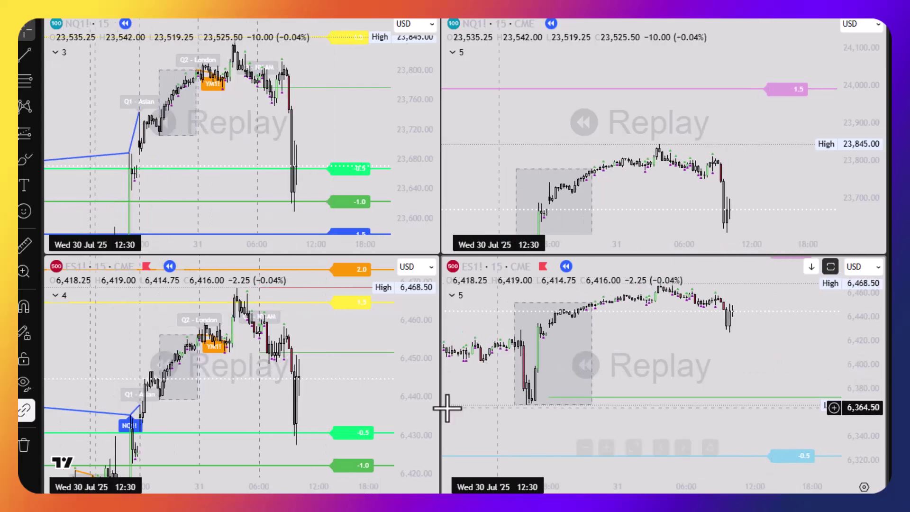
scroll(347, 390, "up", 2)
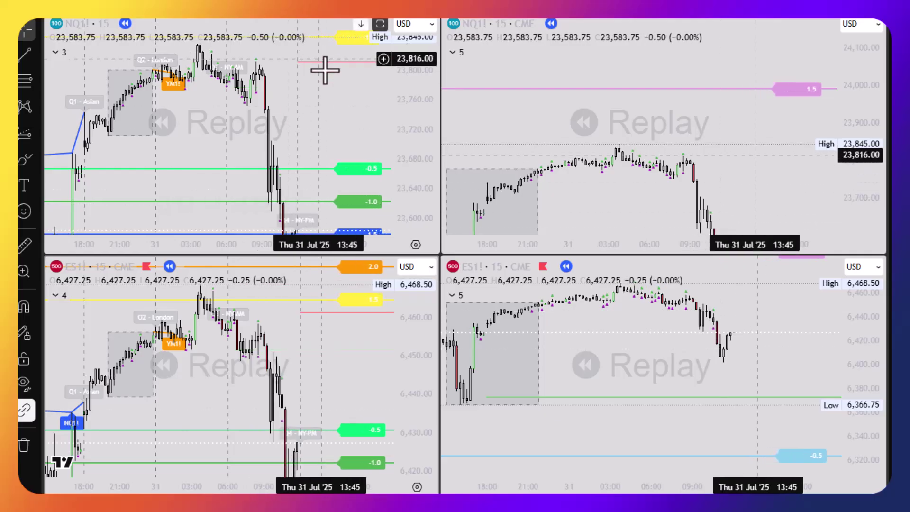
Inspect the 31 July New York PM open on the NQ and ES session charts against the -0.5 to -1.5 levels
left_click_drag(421, 183, 419, 235)
left_click_drag(333, 195, 324, 180)
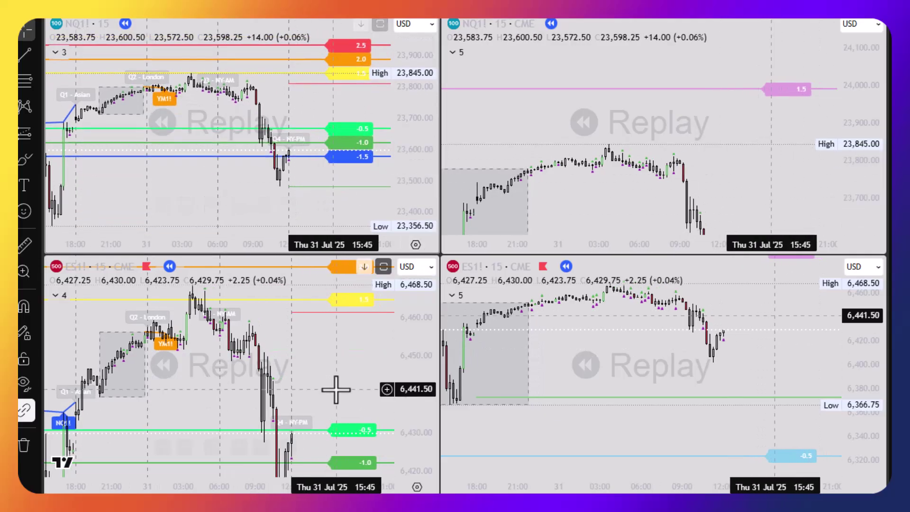
left_click_drag(333, 383, 327, 301)
left_click_drag(411, 352, 406, 409)
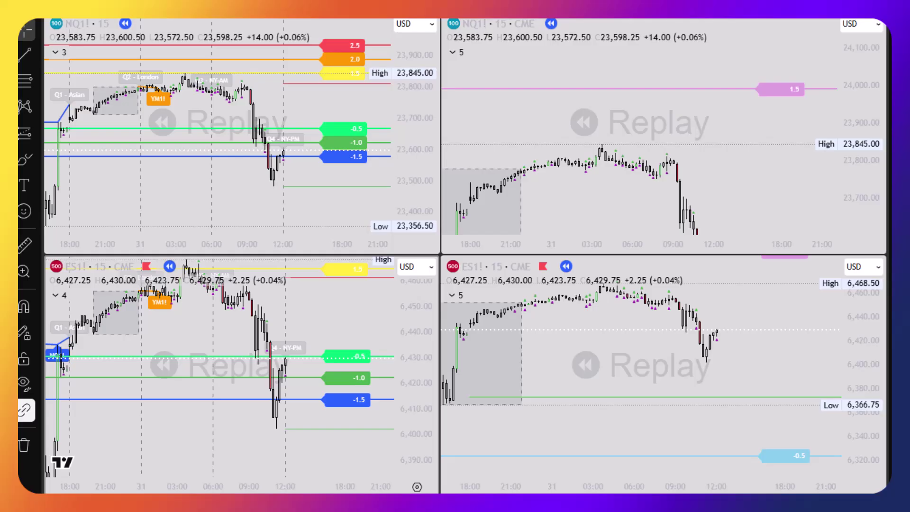
Examine the wider NQ chart's 30 July shaded range with its 1.5 and -0.5 levels around 31 July price action
left_click_drag(734, 168, 723, 98)
left_click_drag(849, 138, 764, 155)
scroll(746, 118, "down", 3)
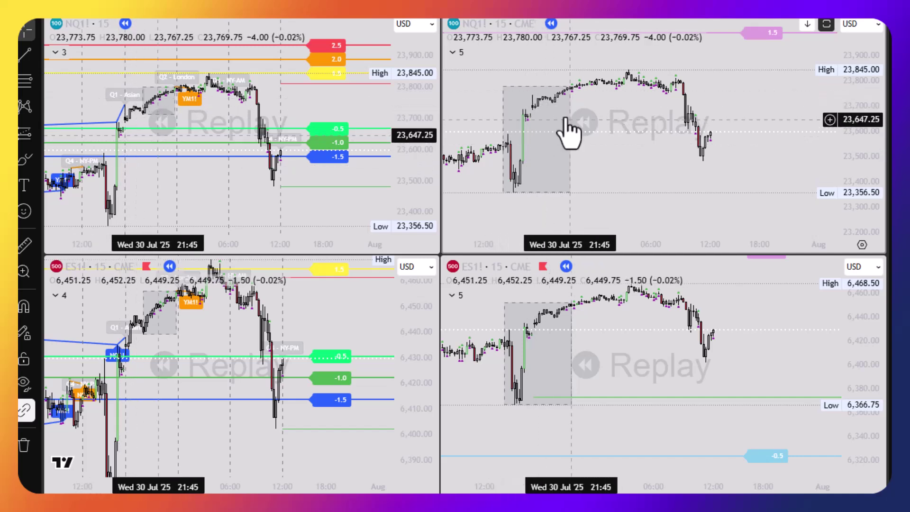
left_click_drag(846, 79, 845, 124)
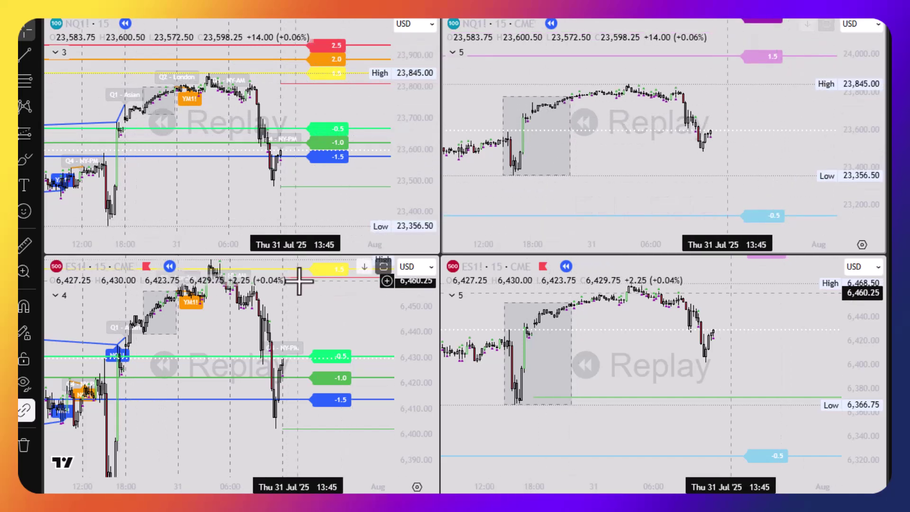
Replay the 31 July New York PM session on NQ and ES, comparing the decline with the 30 July shaded range and YM divergence
left_click_drag(318, 209, 319, 208)
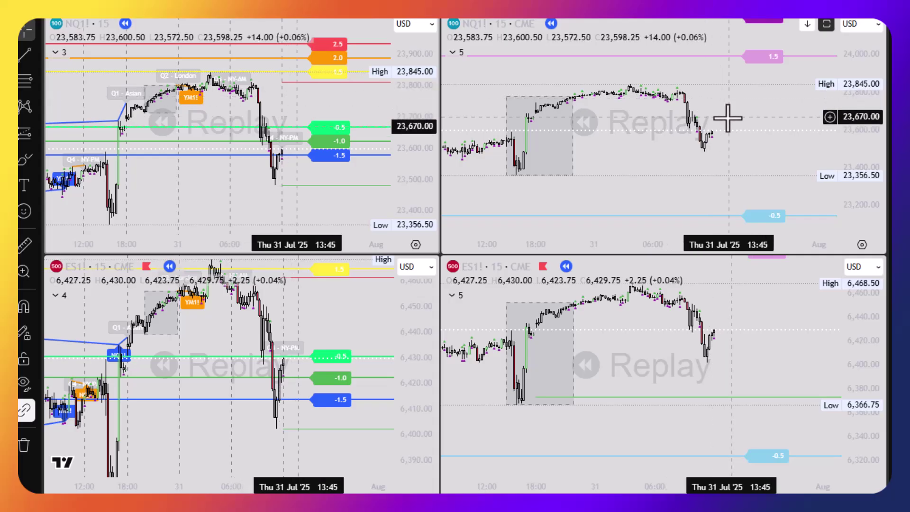
left_click_drag(725, 116, 720, 100)
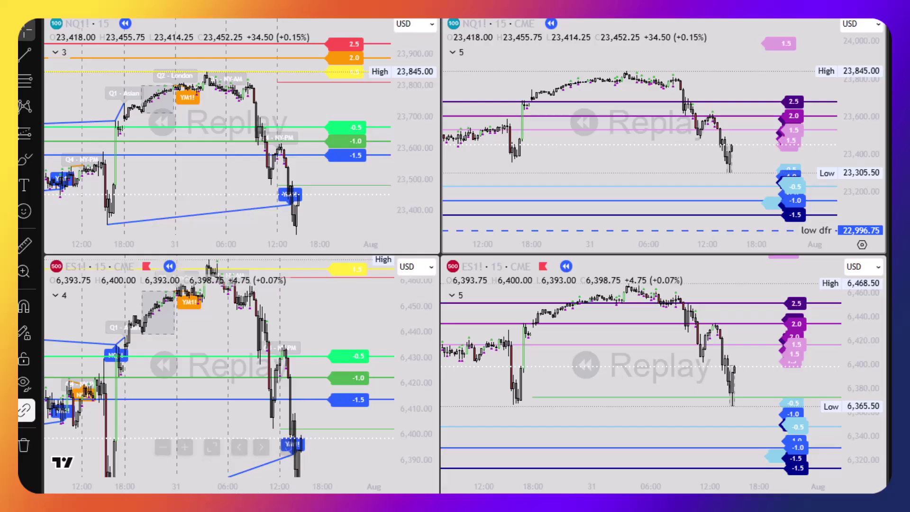
left_click(727, 405)
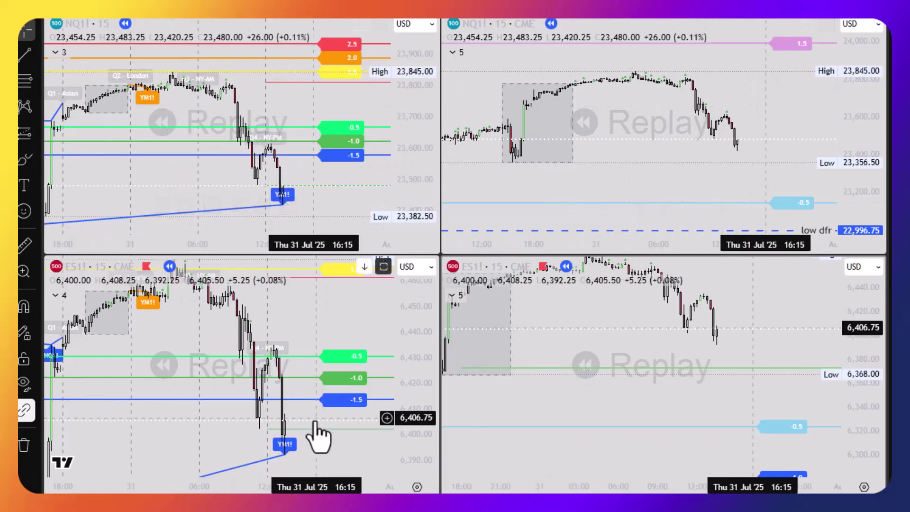
mouse_move(284, 204)
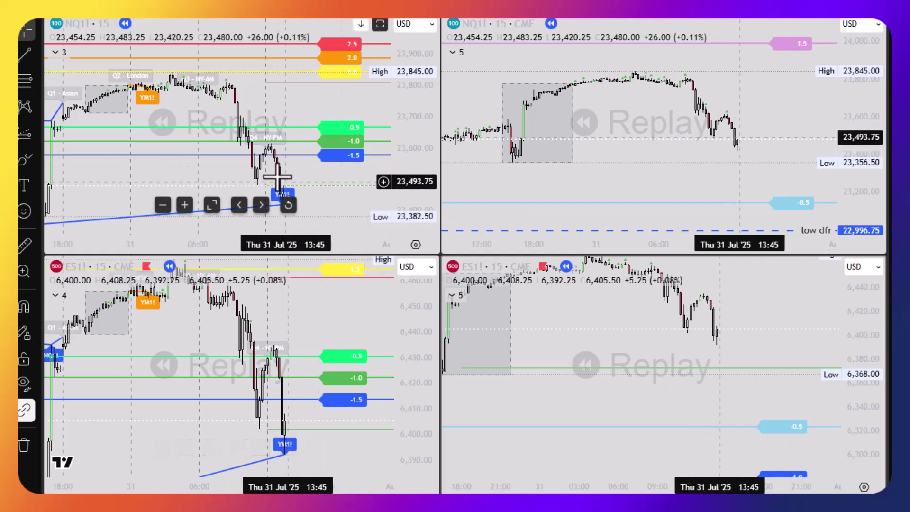
left_click(287, 205)
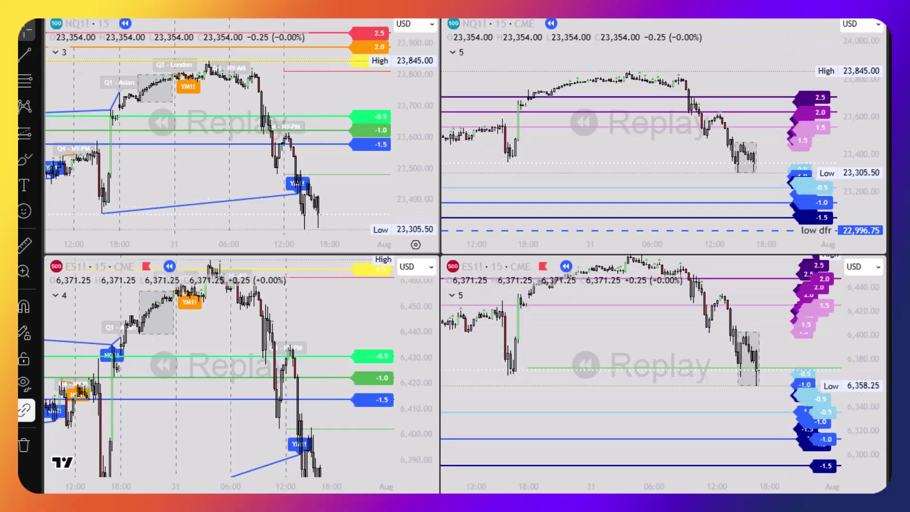
Replay the Asian session and examine the 31 July shaded range with its projection levels on the wider NQ and ES charts
left_click_drag(580, 404, 486, 418)
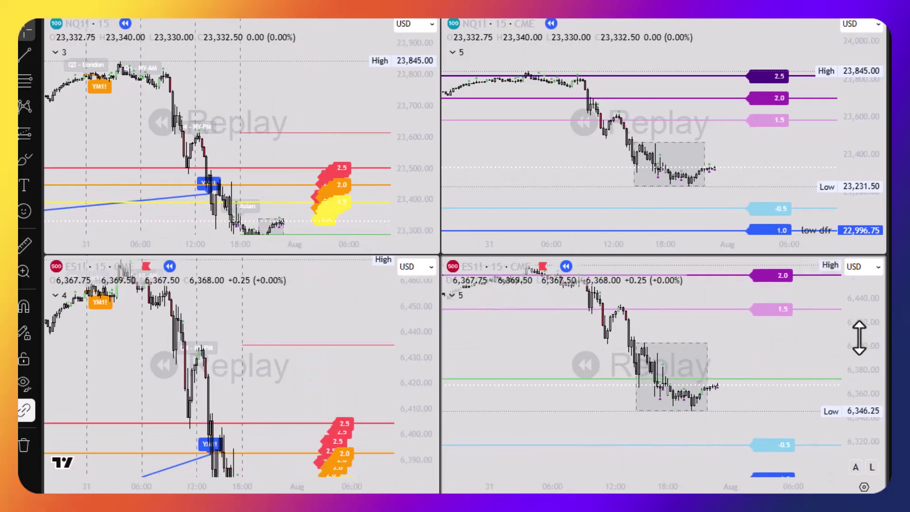
left_click_drag(865, 362, 845, 315)
left_click_drag(792, 165, 767, 134)
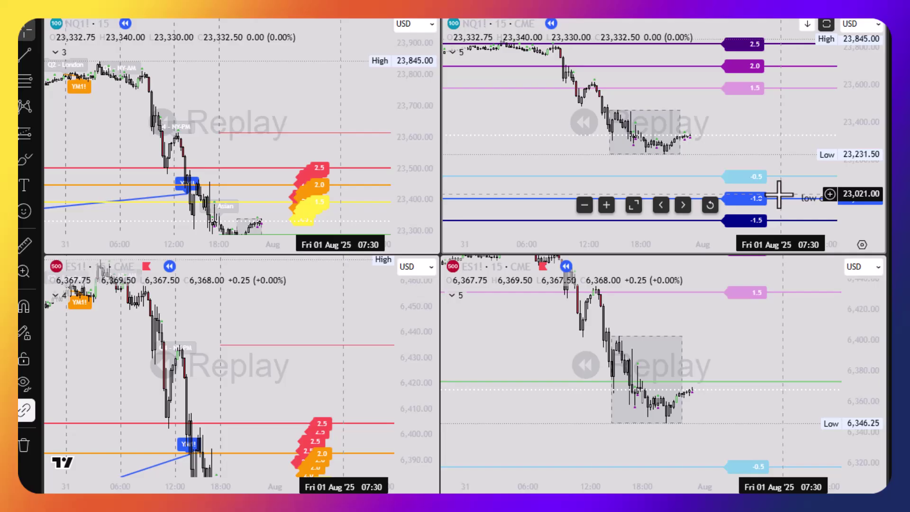
Examine the NQ session chart's shaded Asian range against its 2.5 to -1.5 levels around the London open
left_click_drag(342, 159, 332, 55)
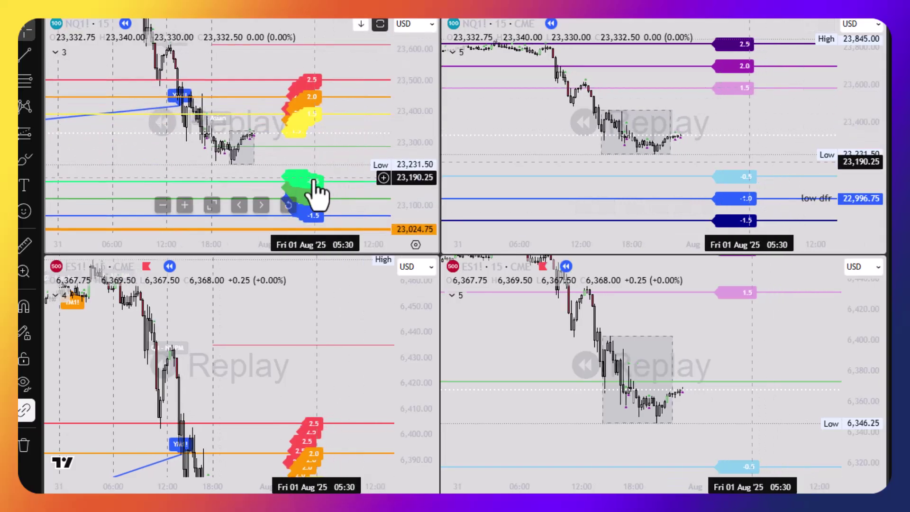
scroll(305, 163, "up", 3)
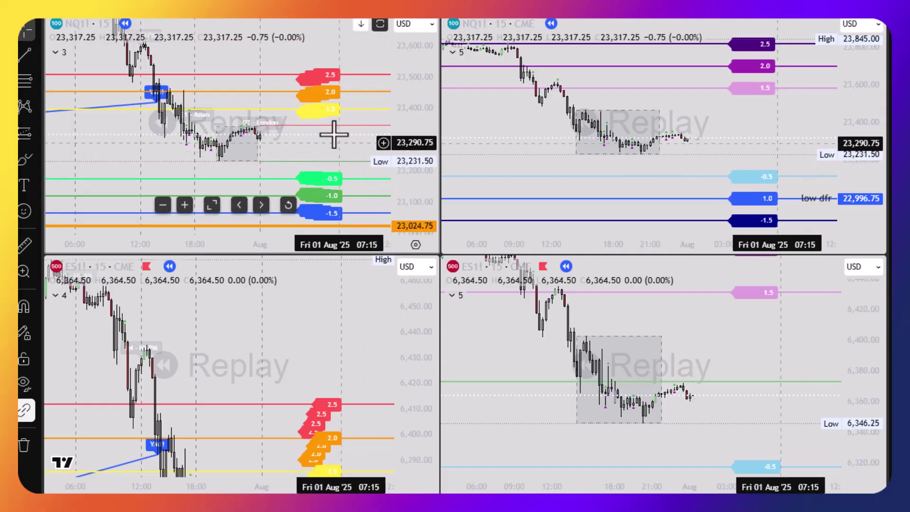
left_click_drag(398, 178, 400, 93)
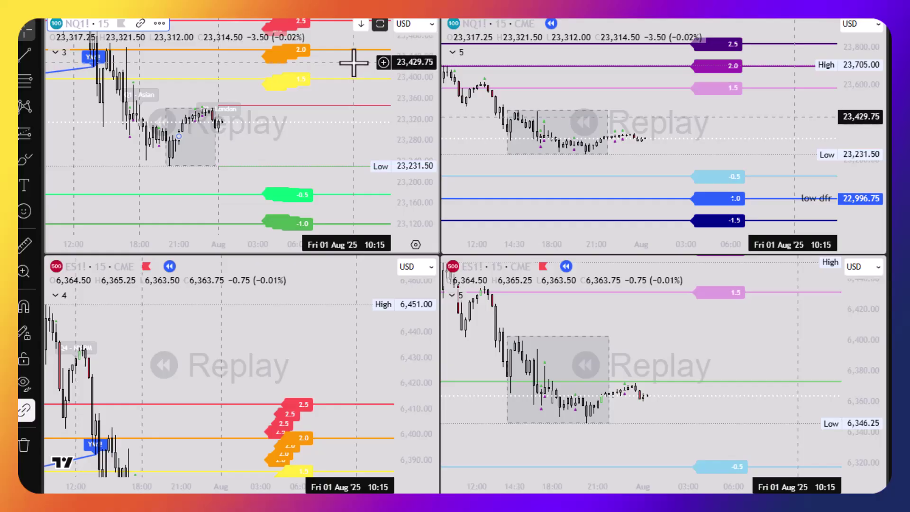
left_click_drag(331, 183, 308, 147)
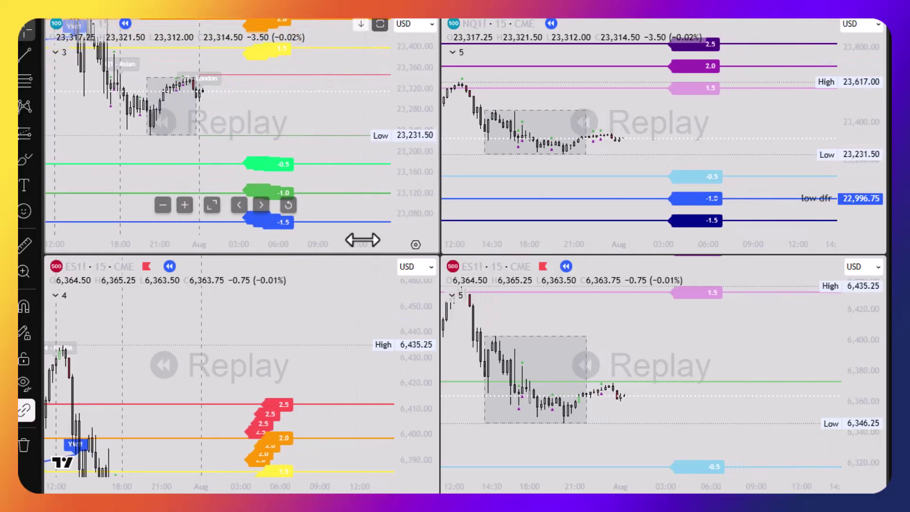
scroll(349, 223, "down", 2)
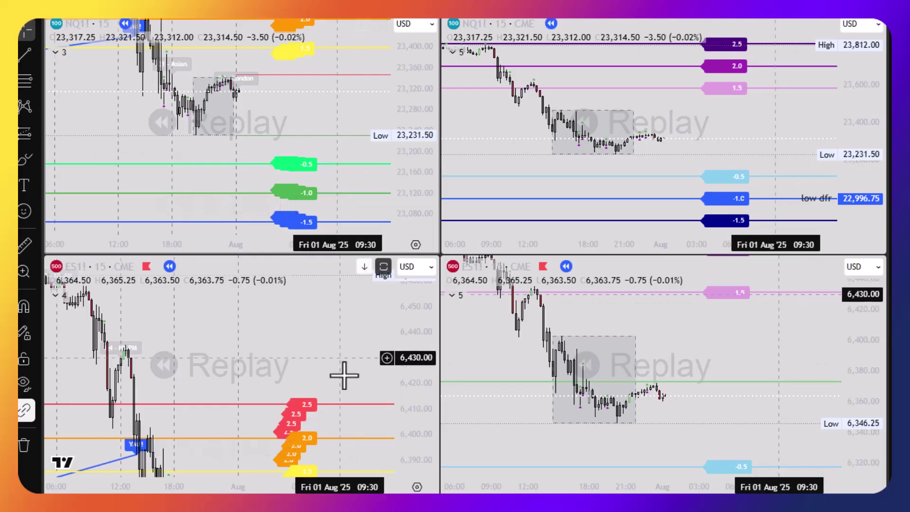
Replay the 1 August London session and inspect the NQ and ES drop toward the -0.5 and -1.0 levels
left_click_drag(341, 357, 322, 202)
left_click_drag(329, 401, 335, 405)
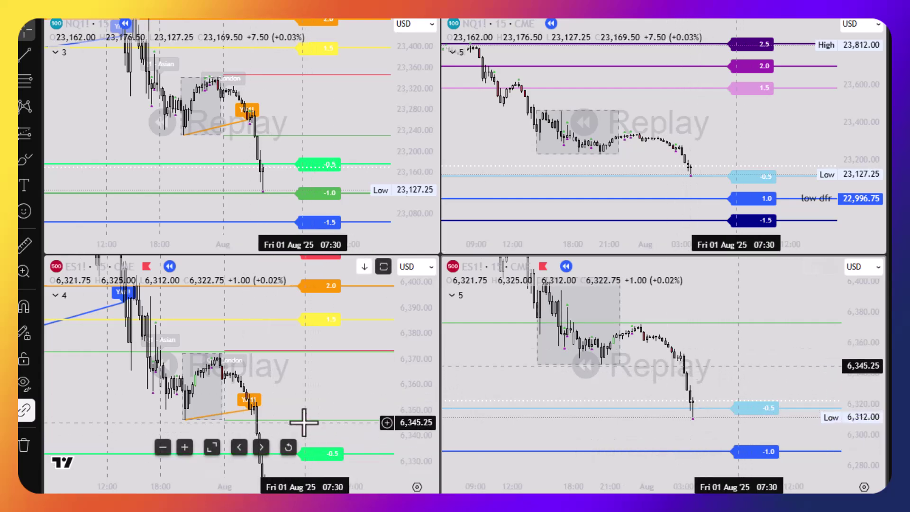
left_click_drag(314, 417, 326, 422)
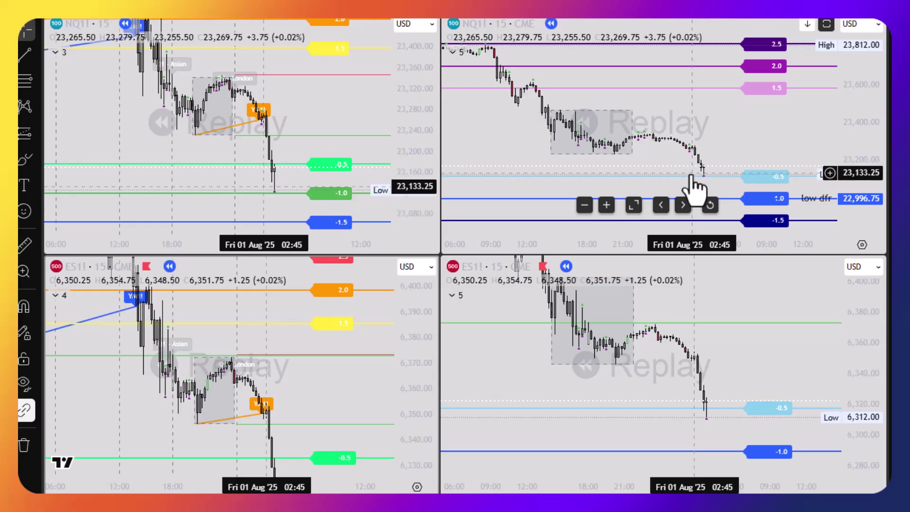
left_click_drag(692, 166, 684, 145)
left_click_drag(862, 178, 860, 81)
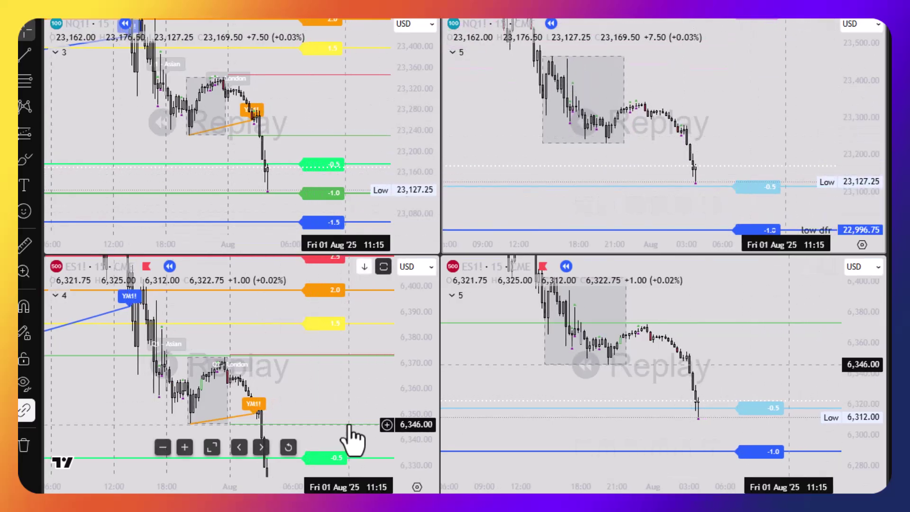
Replay the 1 August New York AM session on NQ and ES, following the ES session chart's sell-off below the -1.5 level
left_click_drag(352, 440, 336, 332)
left_click_drag(294, 145, 341, 126)
scroll(340, 126, "up", 2)
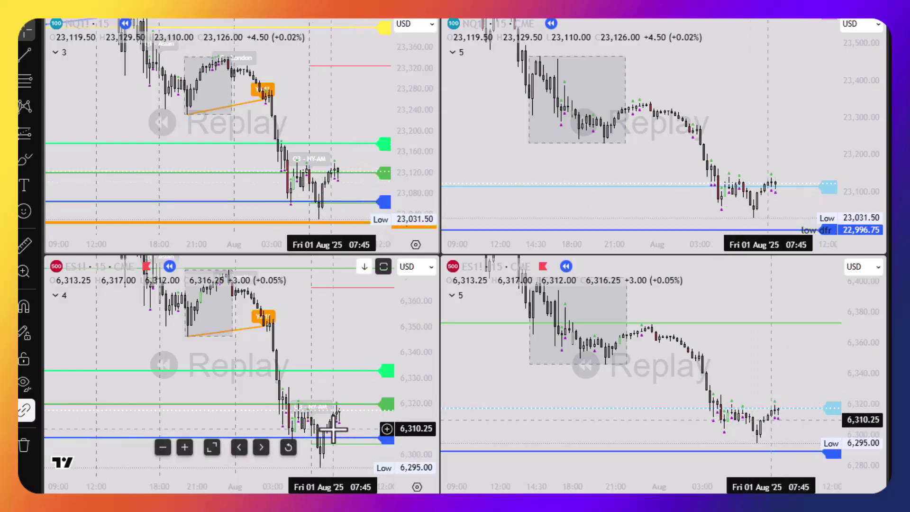
left_click_drag(332, 432, 280, 367)
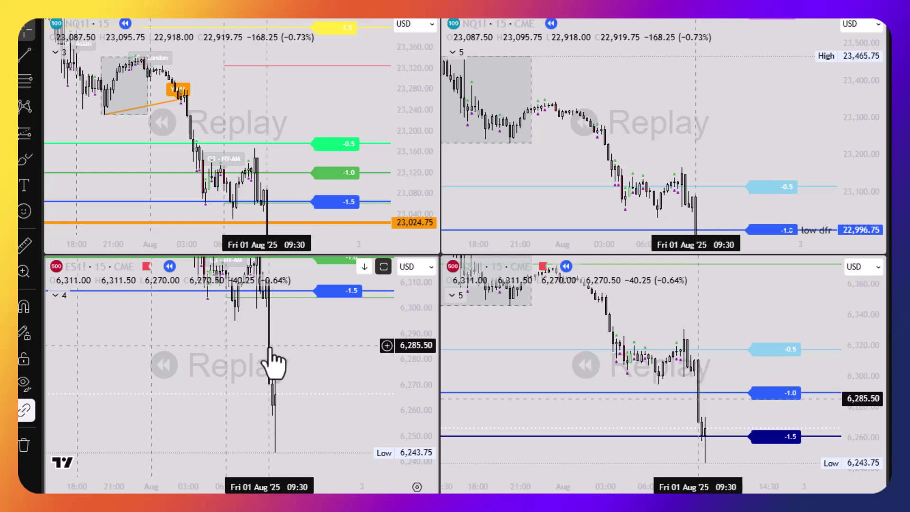
left_click_drag(406, 346, 406, 410)
left_click_drag(352, 406, 390, 456)
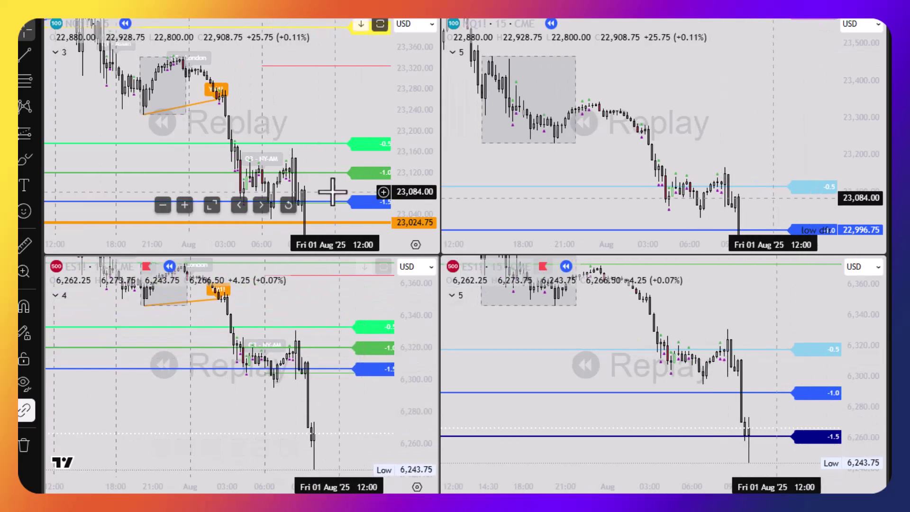
Compare the 1 August New York AM sell-off across the NQ and ES charts, then replay through the New York PM session
left_click_drag(334, 192, 319, 90)
left_click_drag(330, 152, 349, 166)
scroll(350, 166, "up", 1)
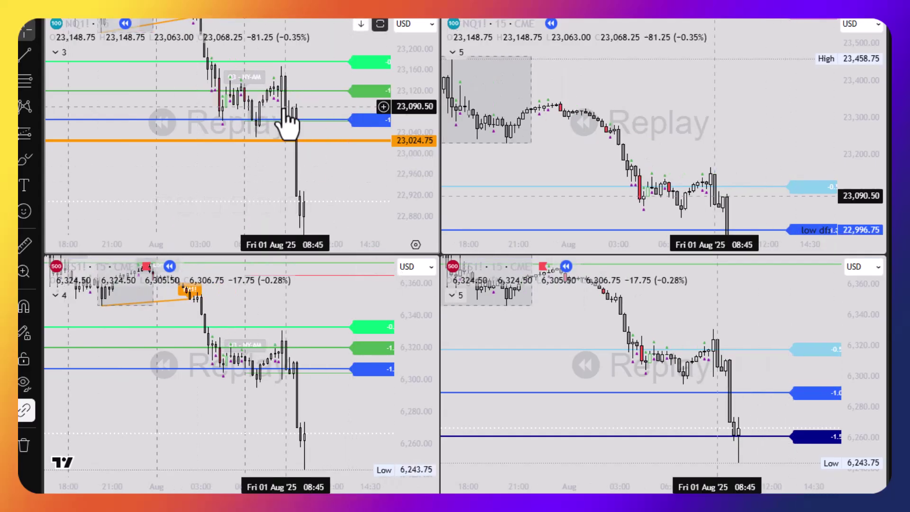
left_click_drag(713, 368, 705, 354)
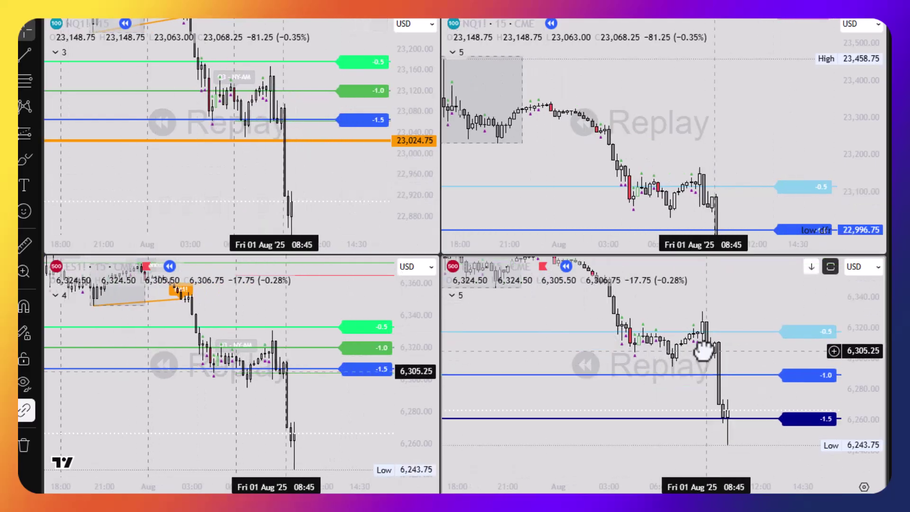
left_click_drag(785, 213, 793, 57)
scroll(780, 107, "up", 1)
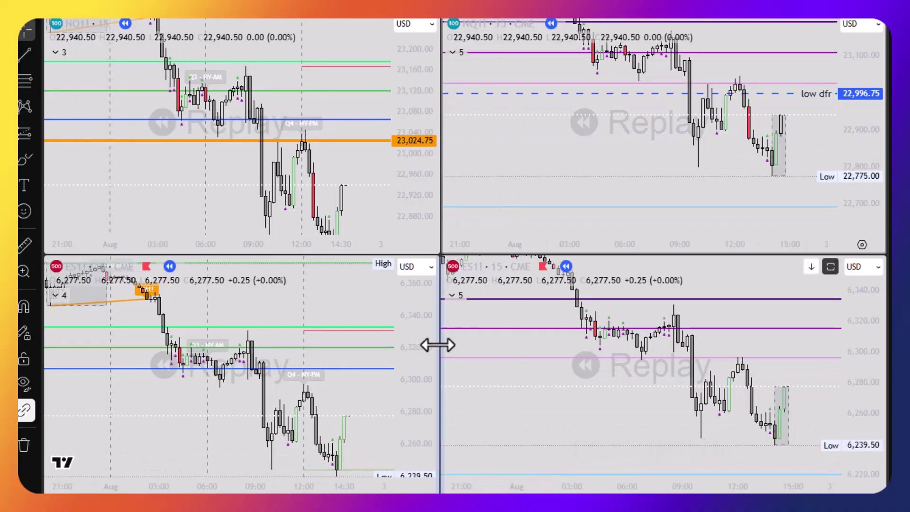
mouse_move(624, 219)
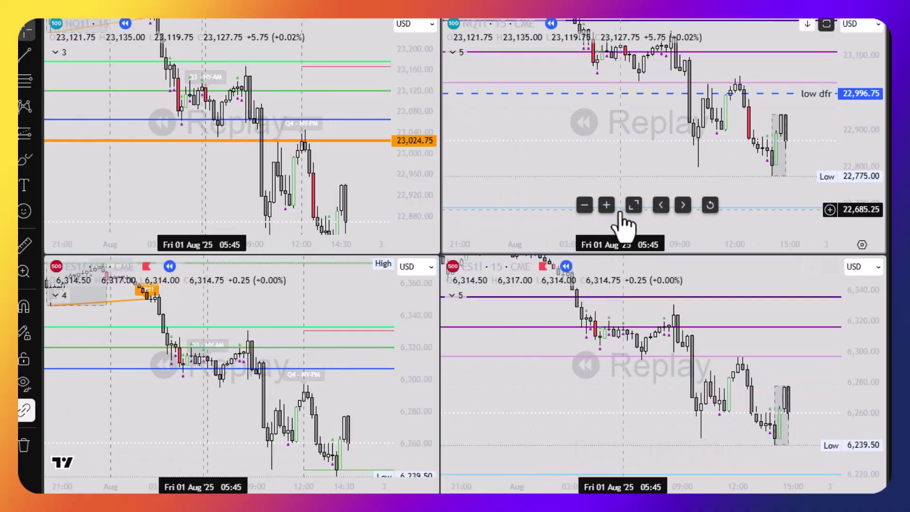